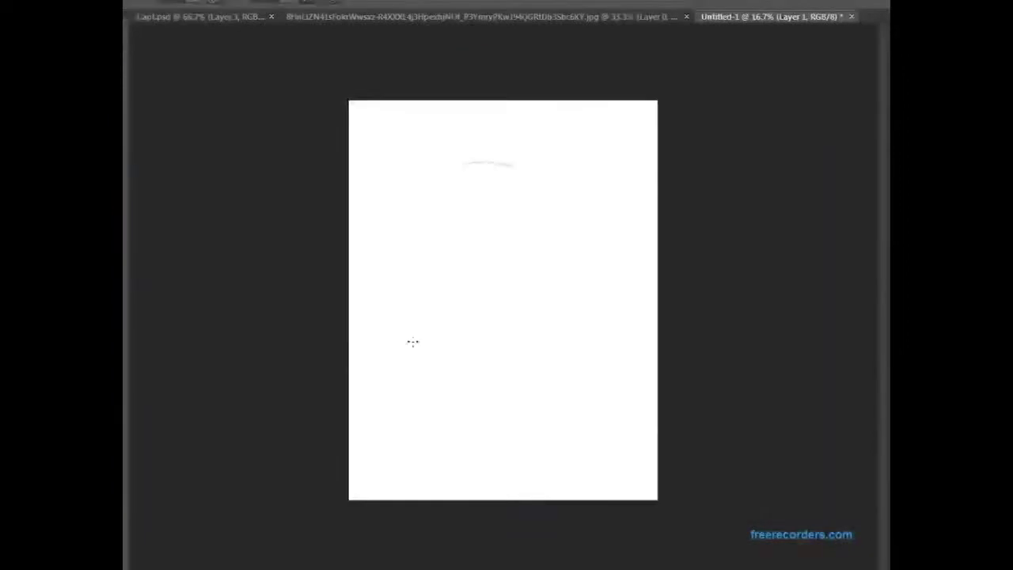
Sketch the head oval, cheek and chin outline, and the two pointed ears
left_click_drag(400, 292, 633, 229)
left_click_drag(459, 453, 577, 408)
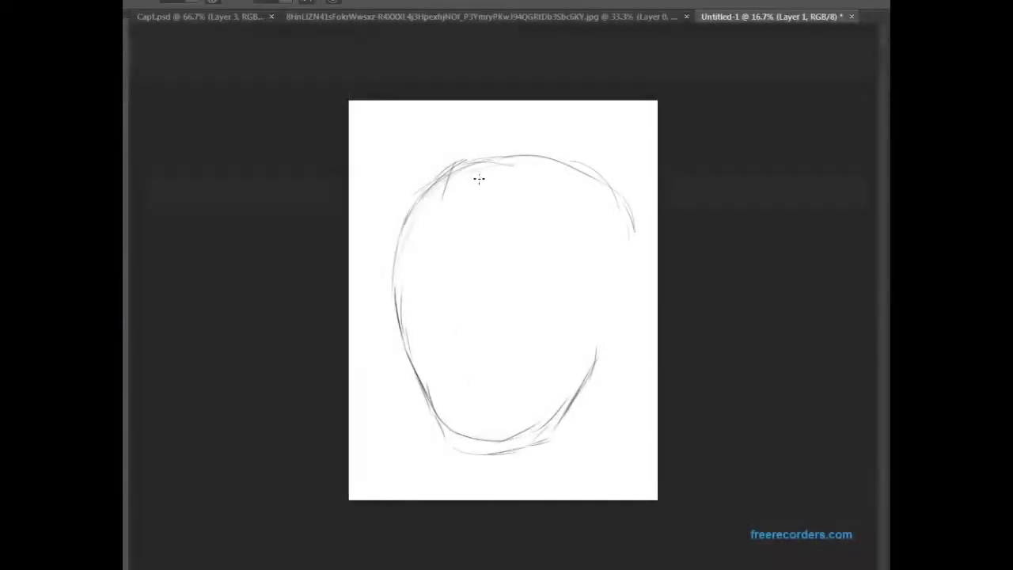
left_click_drag(451, 182, 455, 356)
left_click_drag(629, 277, 625, 372)
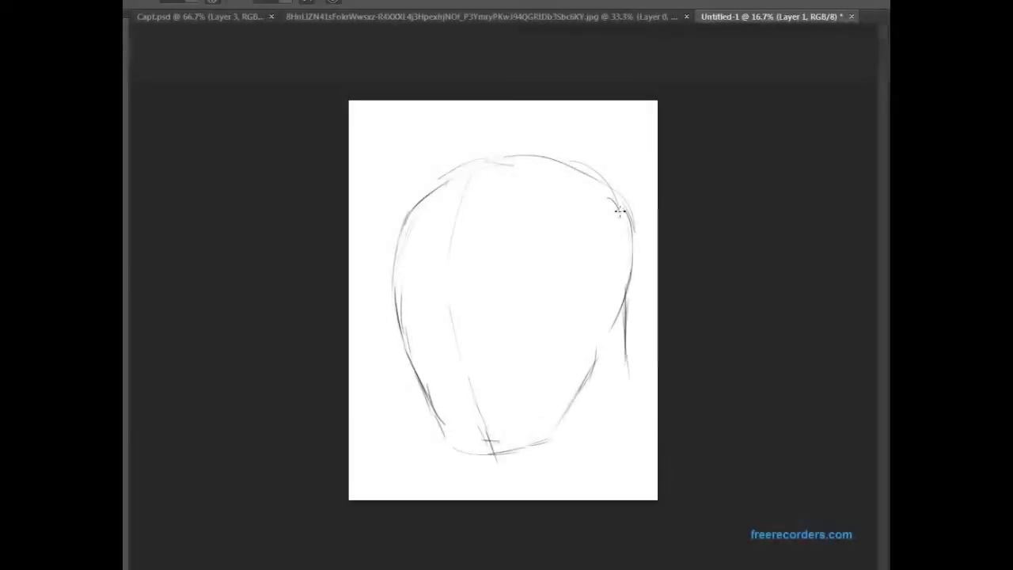
mouse_move(593, 170)
left_mouse_down()
mouse_move(617, 194)
mouse_move(605, 186)
left_mouse_up()
left_click_drag(423, 193, 451, 174)
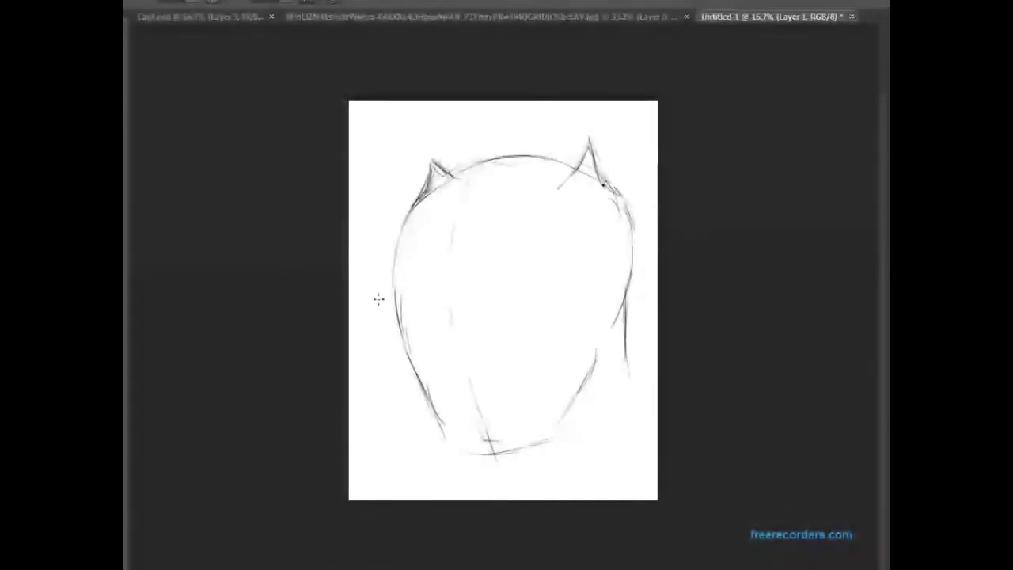
Add the brow line, darken the chin, and outline the left eye socket, undoing a stray stroke
mouse_move(389, 277)
left_mouse_down()
mouse_move(491, 309)
mouse_move(570, 276)
left_mouse_up()
mouse_move(435, 344)
left_mouse_down()
mouse_move(447, 467)
mouse_move(554, 435)
left_mouse_up()
left_click_drag(399, 288, 431, 308)
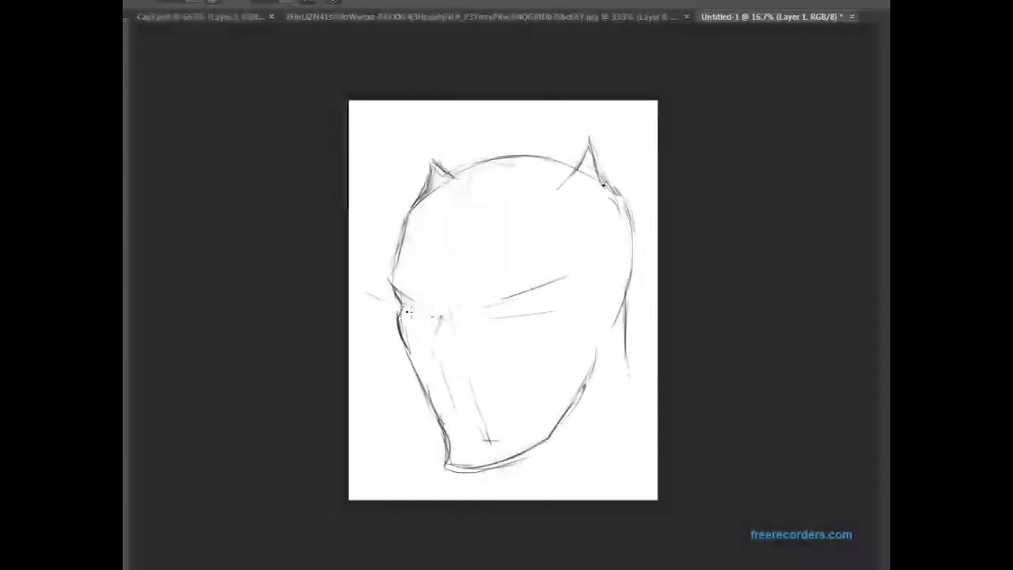
key("ctrl+z")
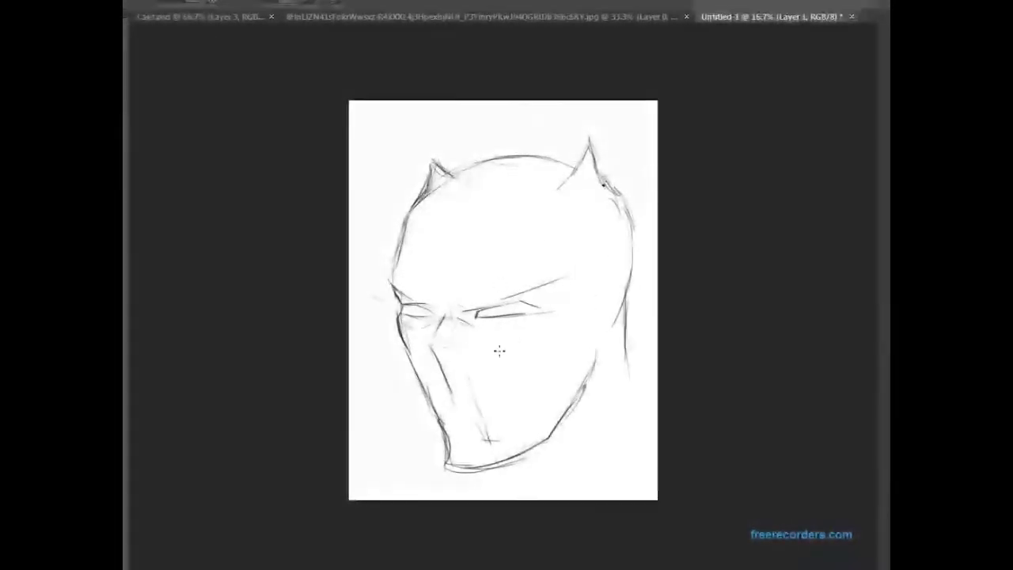
Draw the right eye's lower lid and the nose line, then darken the eye and nose strokes
left_click_drag(479, 321, 549, 323)
mouse_move(428, 347)
left_mouse_down()
mouse_move(549, 320)
mouse_move(441, 362)
left_mouse_up()
left_click_drag(505, 317, 520, 315)
left_click_drag(427, 346, 593, 315)
left_click_drag(471, 323, 503, 309)
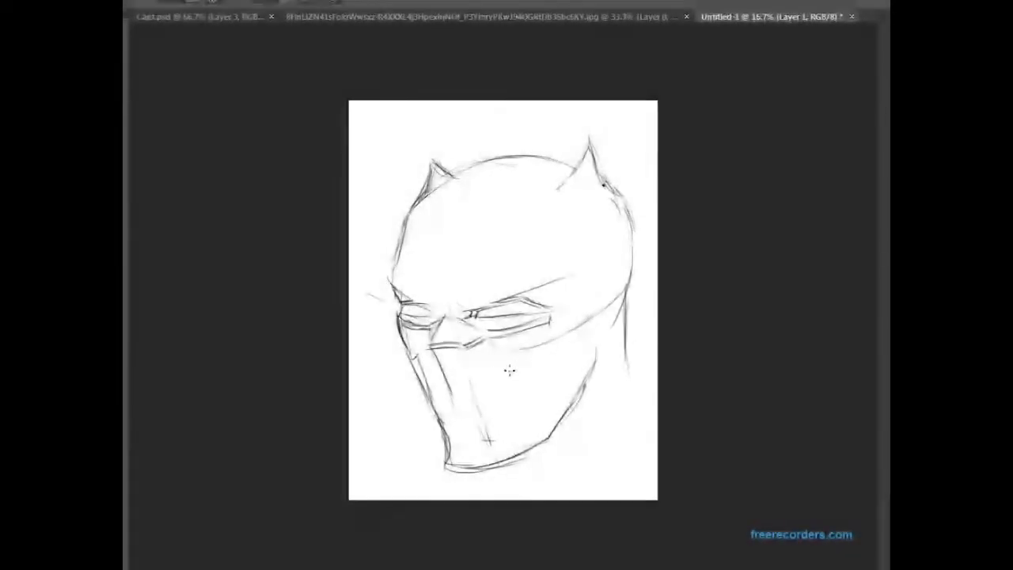
Sketch the cheek lines down to the chin and the strap across the right cheek
left_click_drag(495, 354, 510, 453)
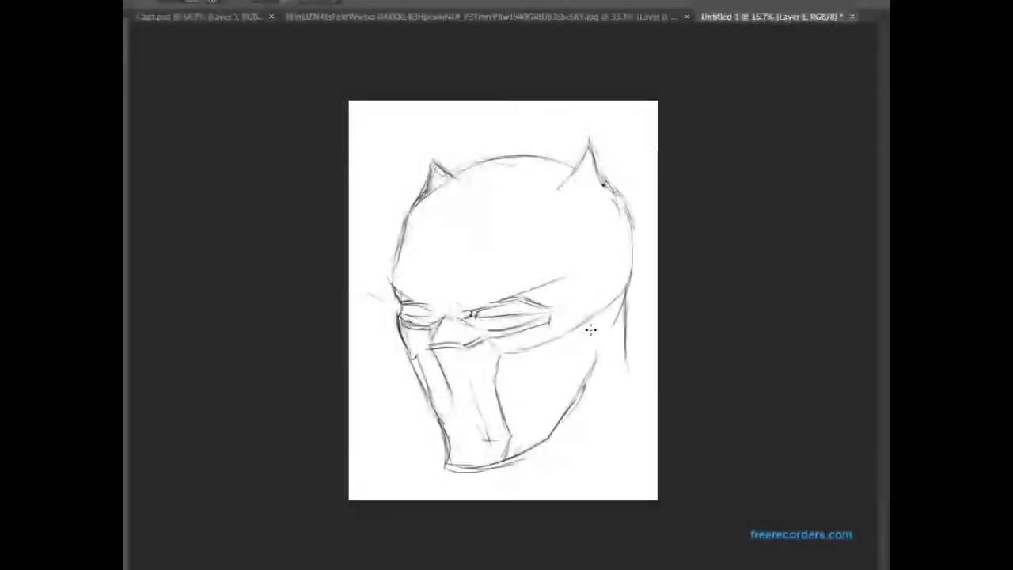
left_click_drag(511, 361, 524, 427)
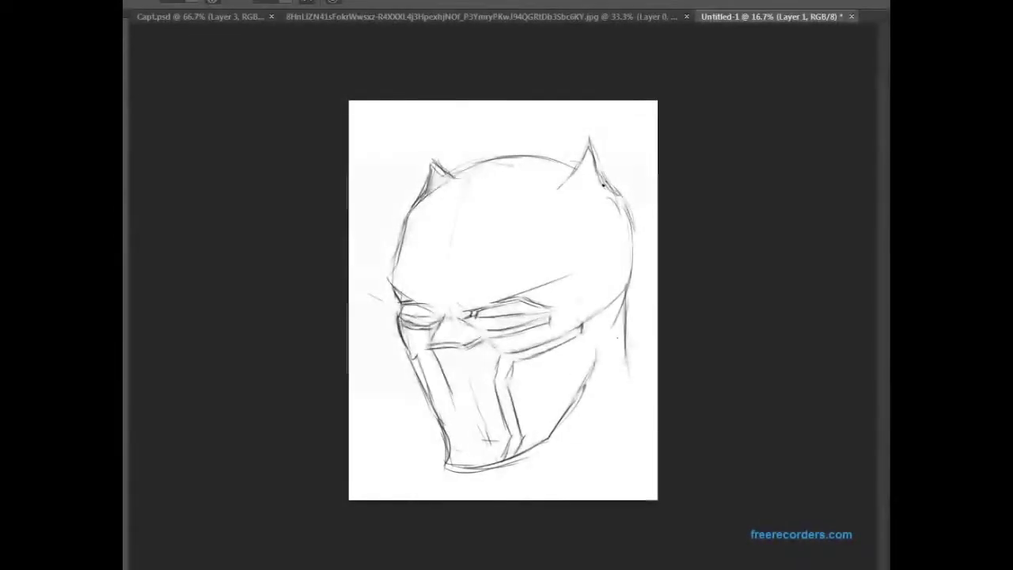
mouse_move(541, 367)
left_mouse_down()
mouse_move(582, 339)
mouse_move(583, 356)
mouse_move(621, 305)
mouse_move(555, 418)
left_mouse_up()
left_click_drag(538, 369, 586, 348)
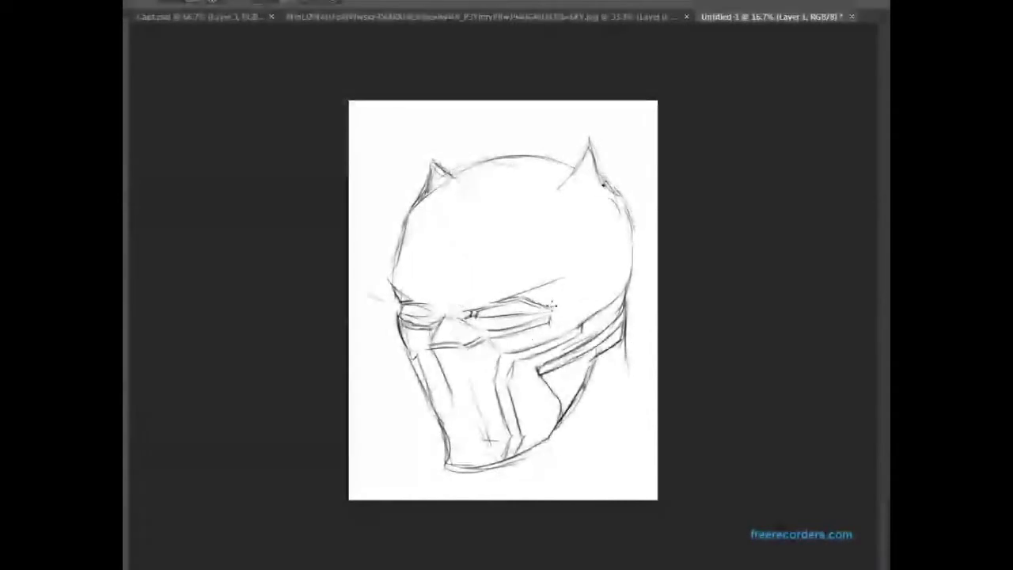
Draw double forehead ridges, forehead panel lines, the right eyelids, and darken the right ear
left_click_drag(463, 188, 450, 224)
left_click_drag(473, 187, 459, 223)
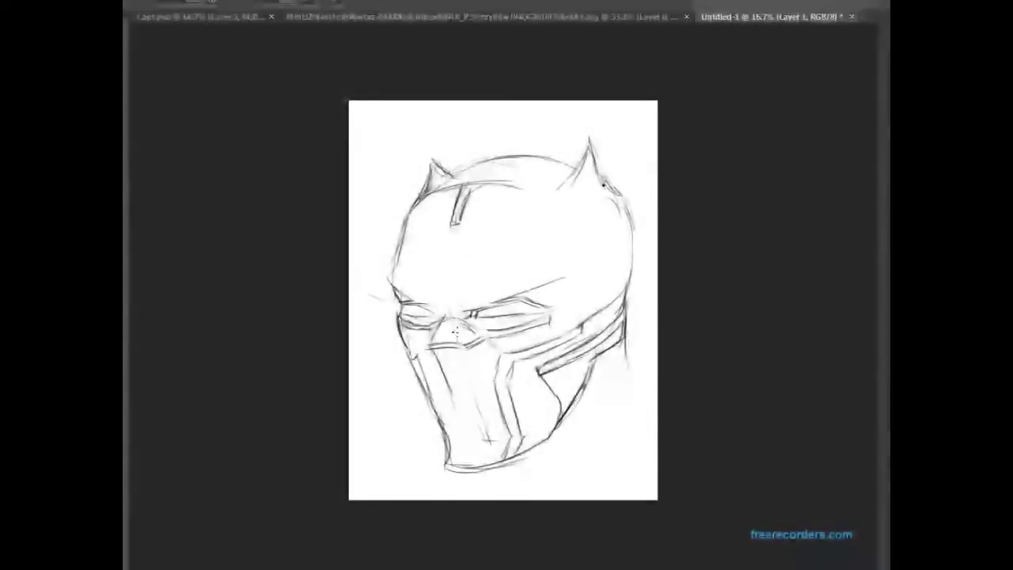
left_click_drag(478, 307, 546, 305)
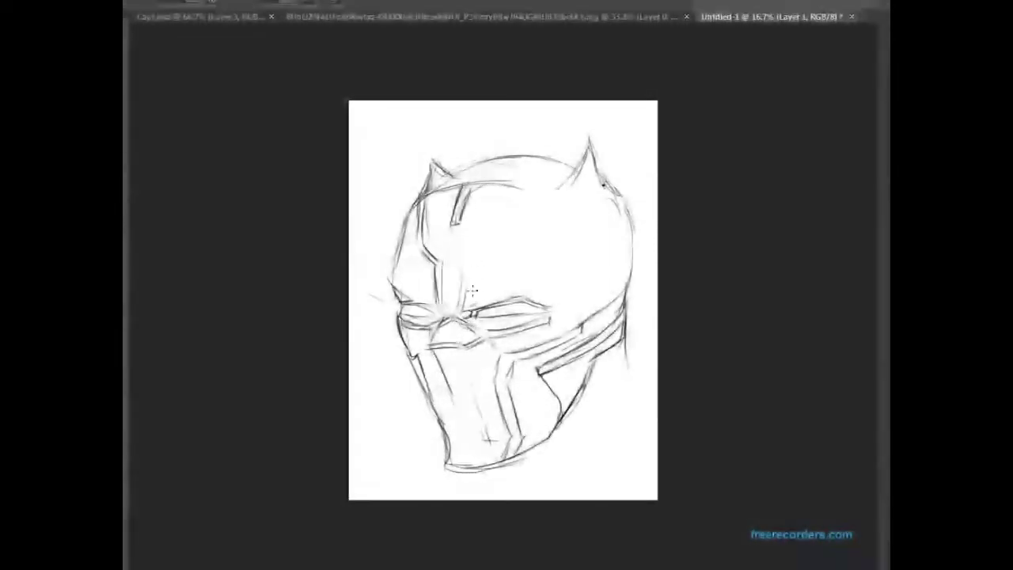
left_click_drag(524, 194, 474, 269)
left_click_drag(634, 223, 639, 253)
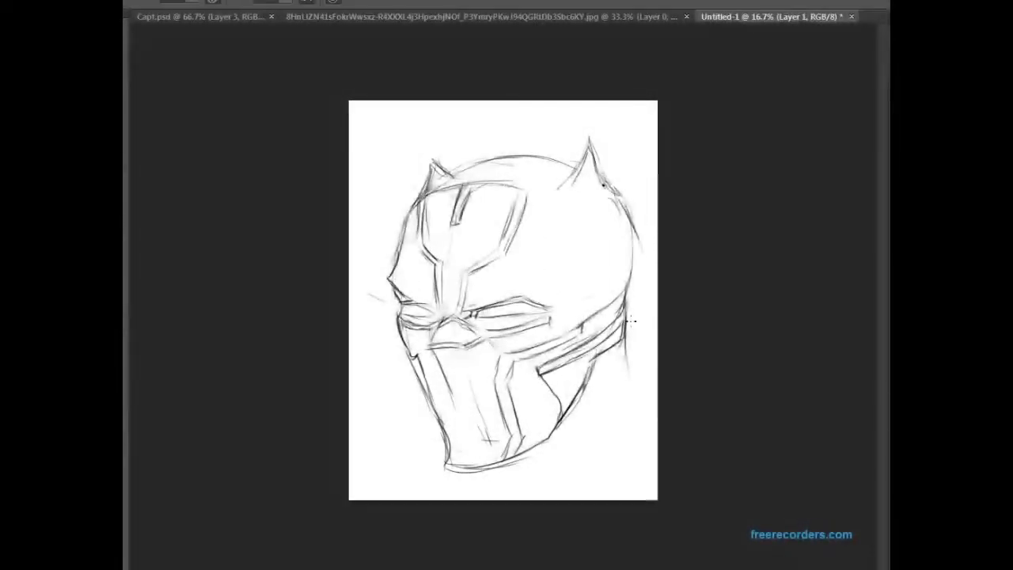
mouse_move(560, 187)
left_mouse_down()
mouse_move(587, 152)
mouse_move(625, 313)
left_mouse_up()
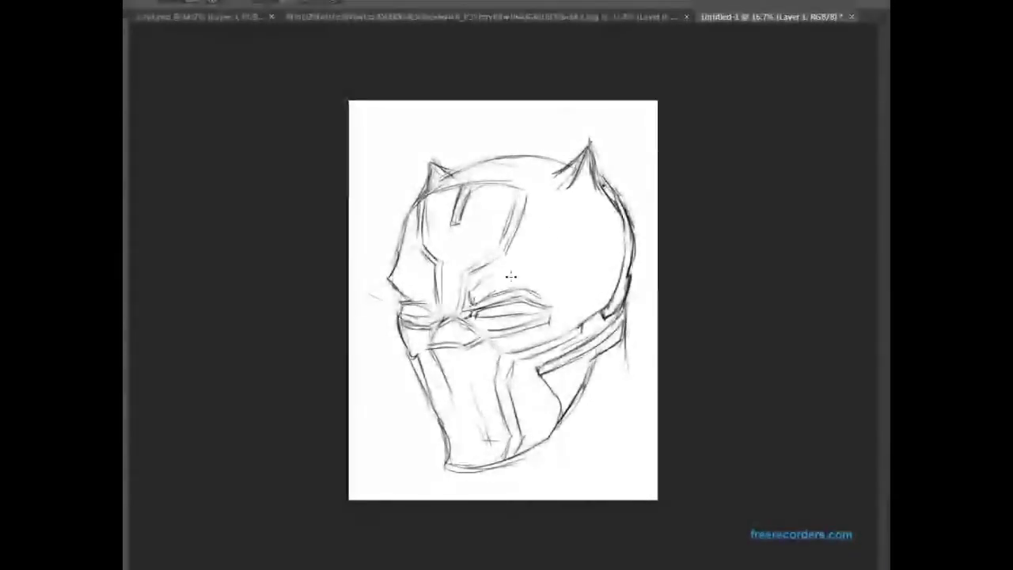
Darken the brow lines, add a line down past the eye, and darken the left cheek
left_click_drag(557, 299, 475, 287)
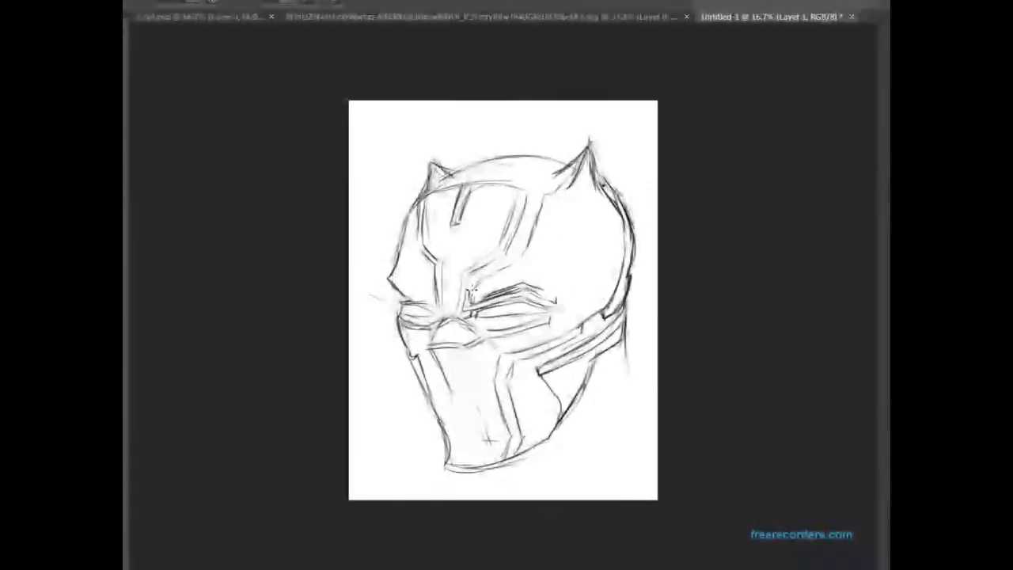
left_click_drag(560, 205, 479, 291)
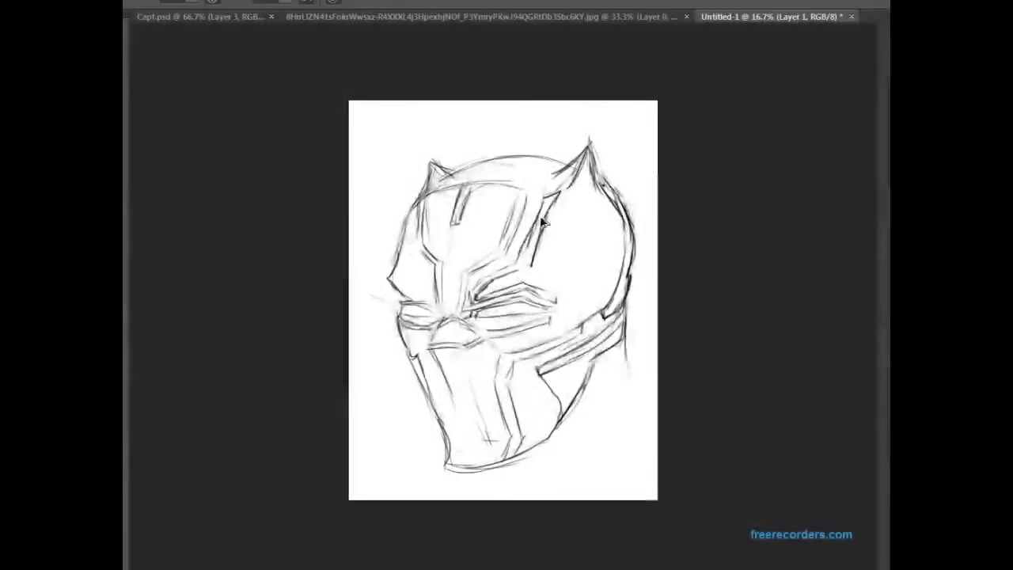
left_click_drag(409, 277, 435, 317)
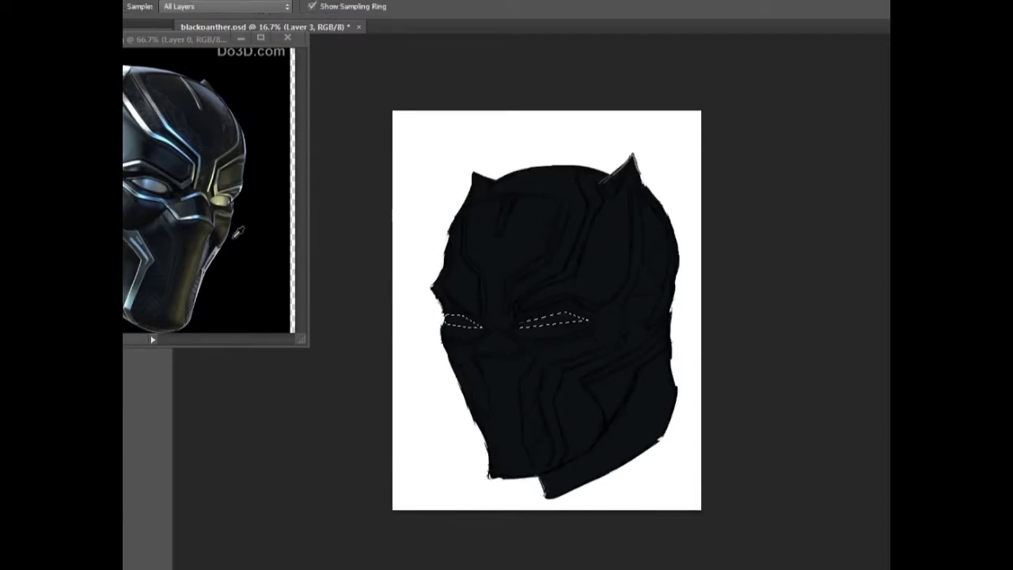
Switch to the Lasso tool for selecting the eye slits
key("l")
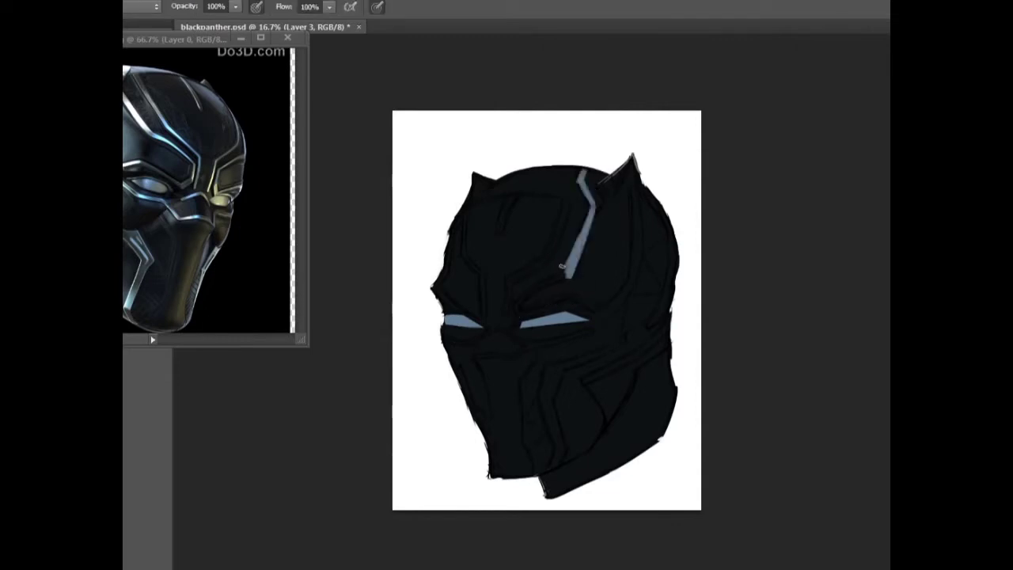
Paint dark over part of the forehead stripe
left_click_drag(561, 267, 583, 172)
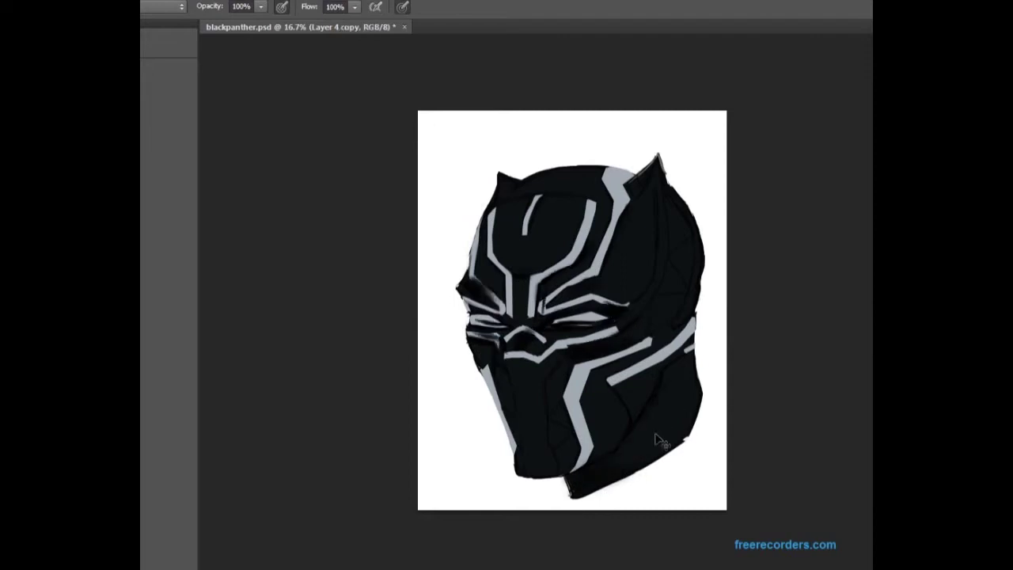
Lasso the lower-right cheek and brush it smooth dark, then clear the selection
key("l")
key("b")
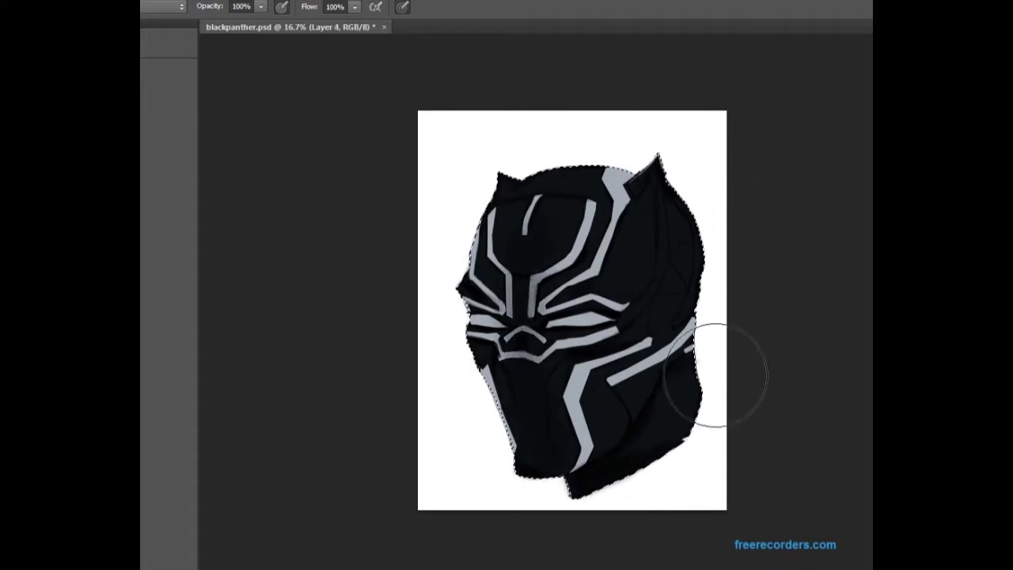
key("ctrl+shift+d")
key("ctrl+d")
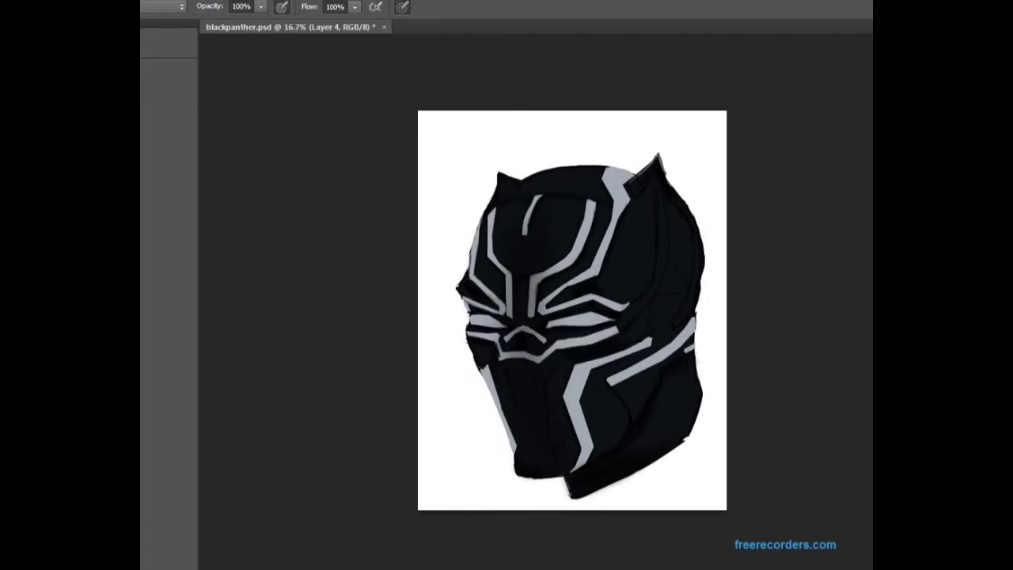
Select the silver stripes, shade them with Dodge/Burn, and set Brush opacity to 20%
key("ctrl+shift+d")
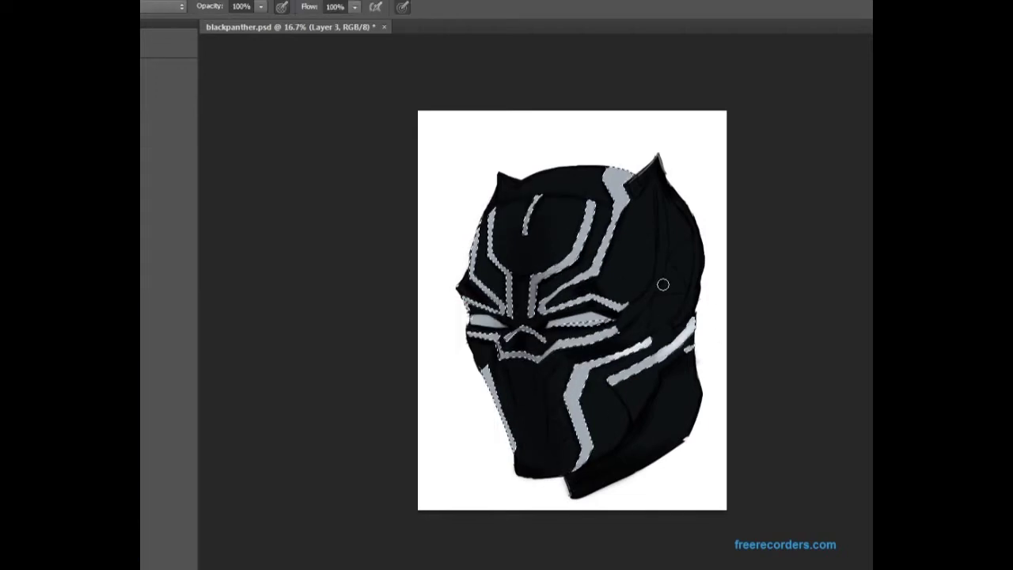
key("o")
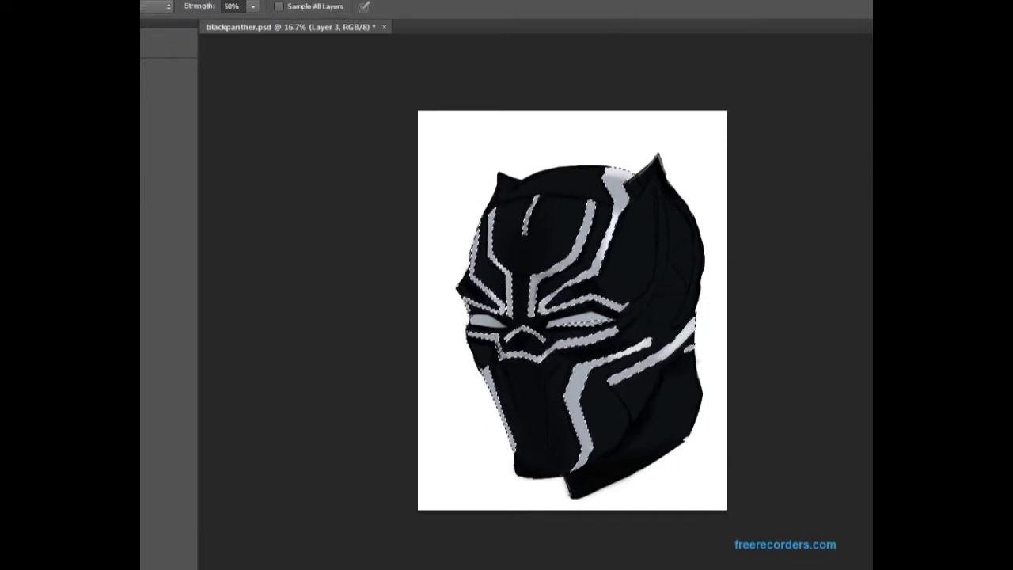
key("b")
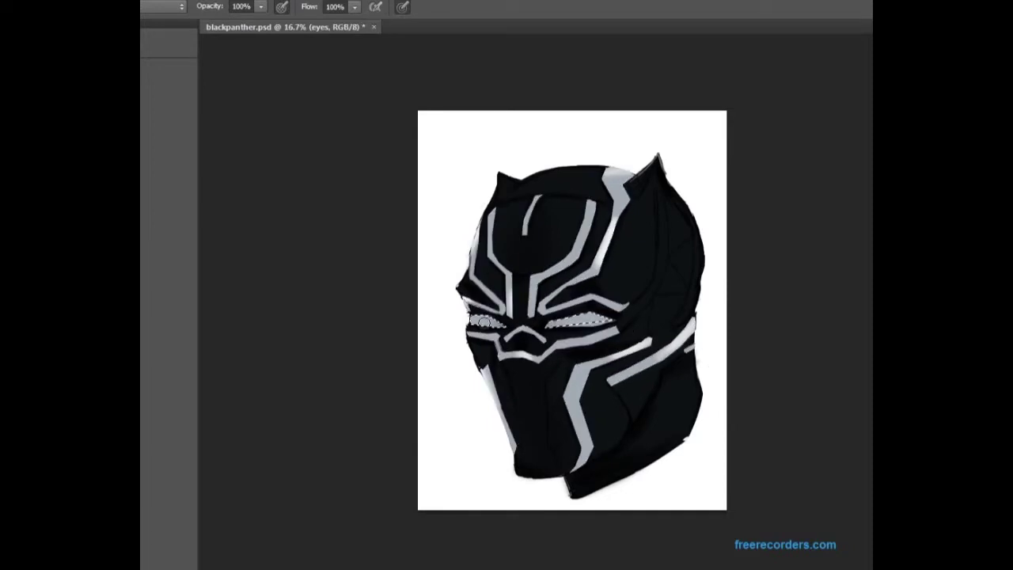
key("2")
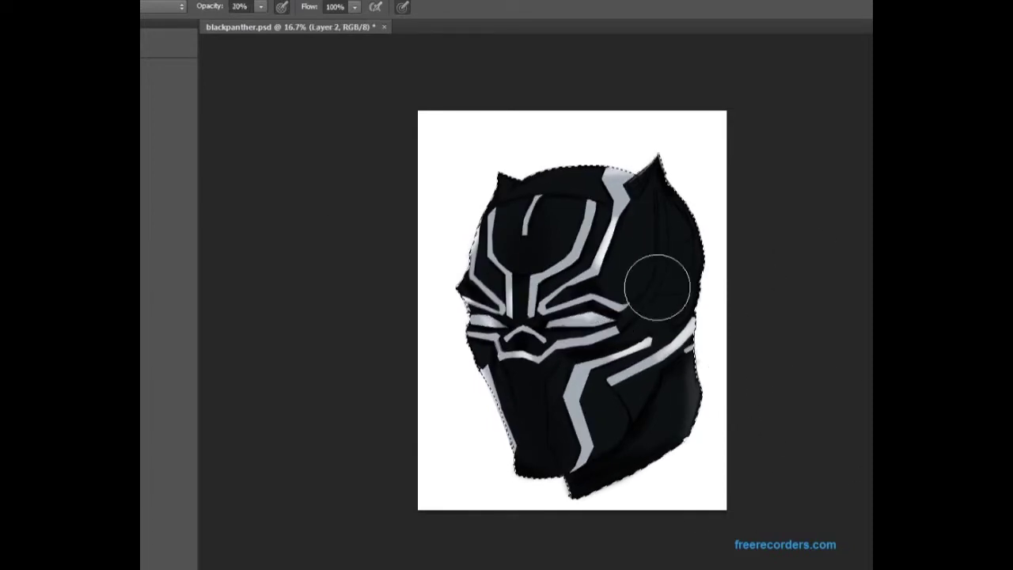
Dodge the right side and top-left edge of the mask to lighten them
key("o")
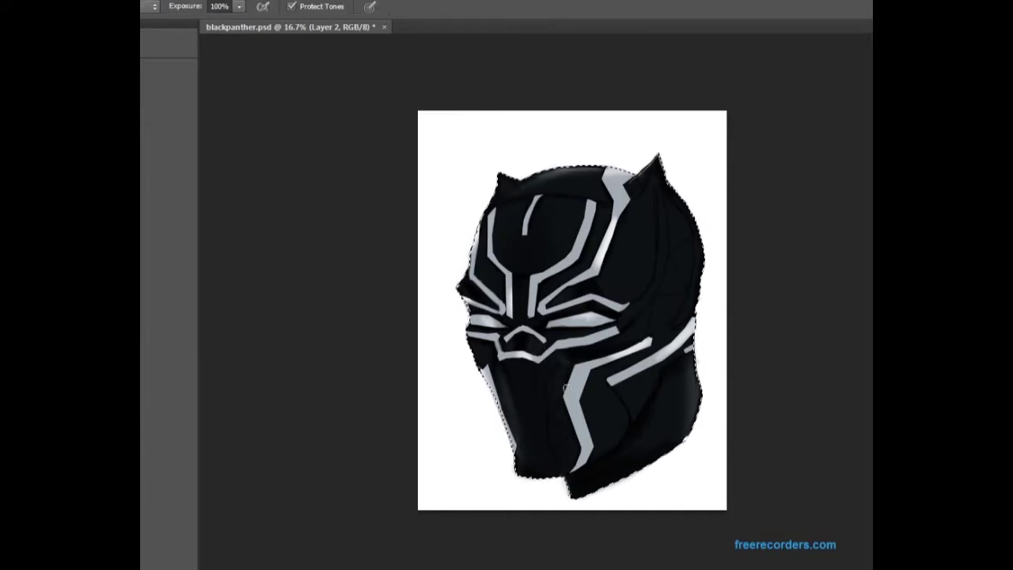
key("bracketright")
key("bracketright")
key("bracketright")
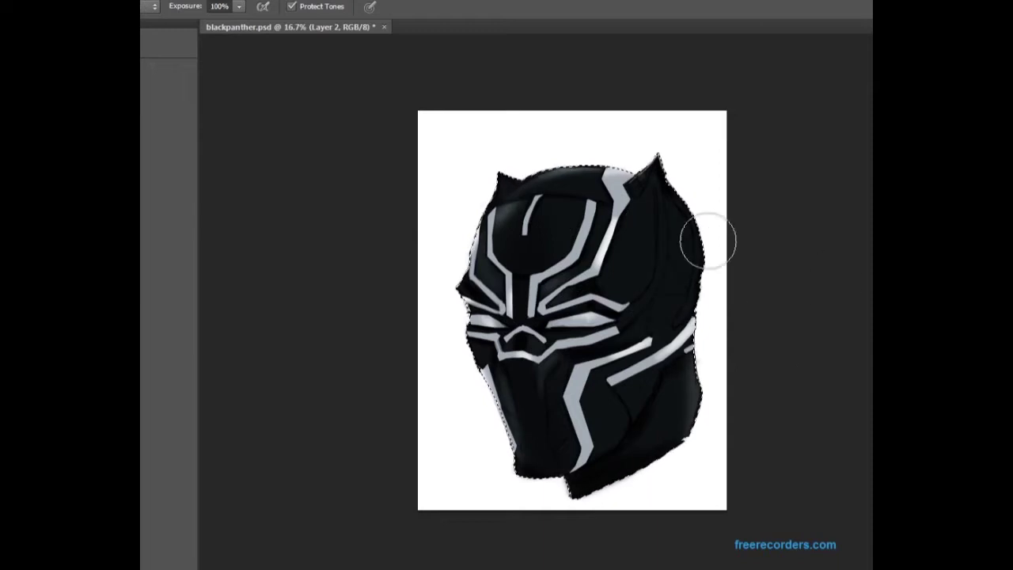
left_click_drag(707, 241, 768, 262)
key("bracketleft")
key("bracketleft")
key("bracketleft")
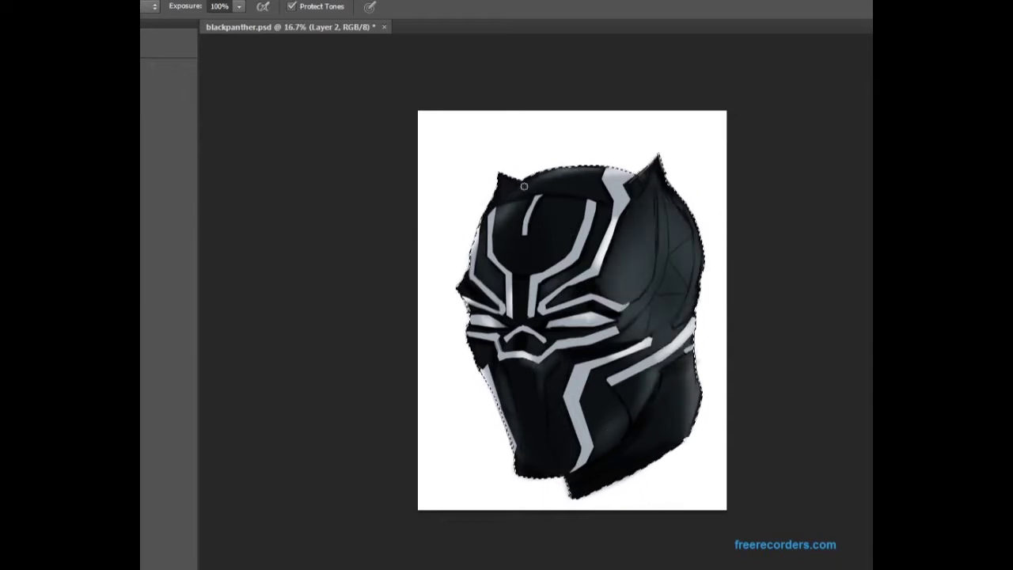
left_click_drag(524, 186, 471, 289)
Return to the soft brush, clear the helmet selection, and switch back to Dodge for highlights
key("ctrl+j")
key("b")
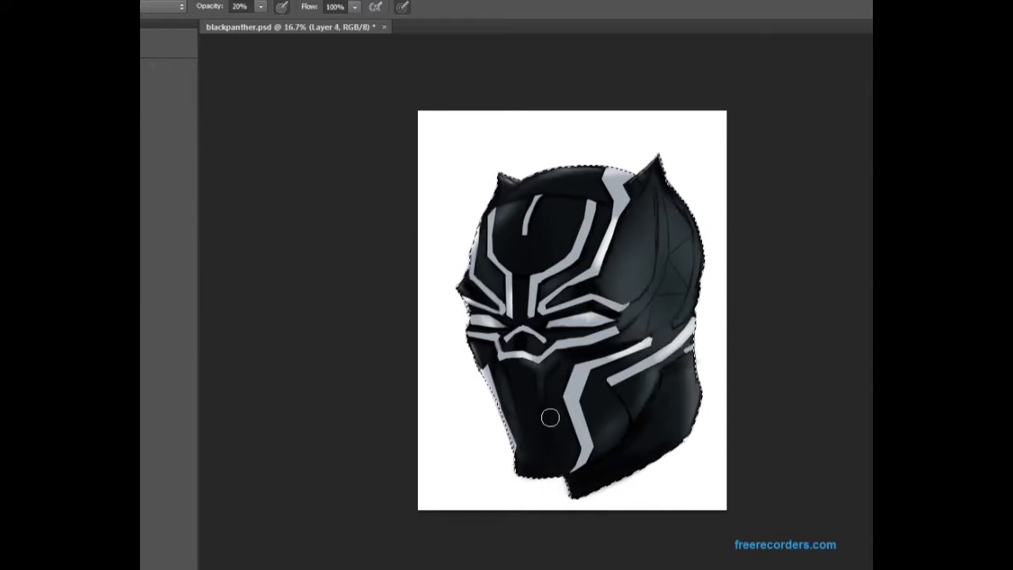
key("ctrl+e")
key("ctrl+d")
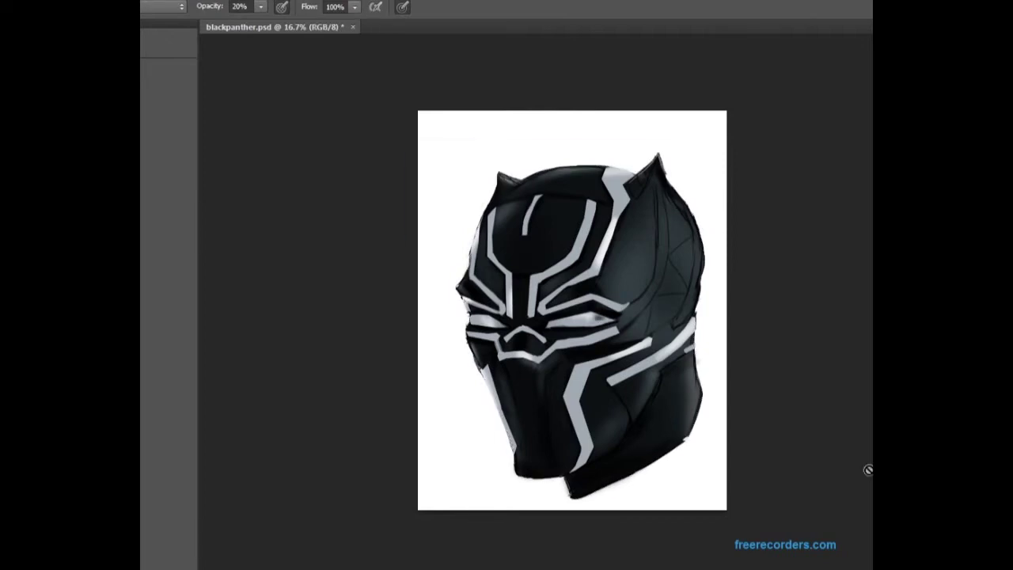
key("o")
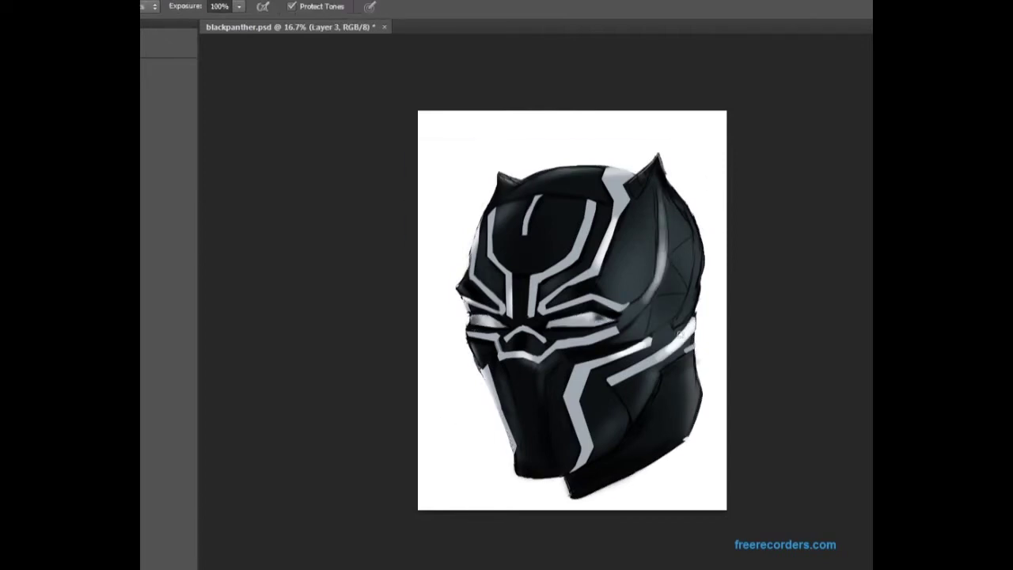
Sample a helmet colour and reload the white stripes as a selection for painting
key("i")
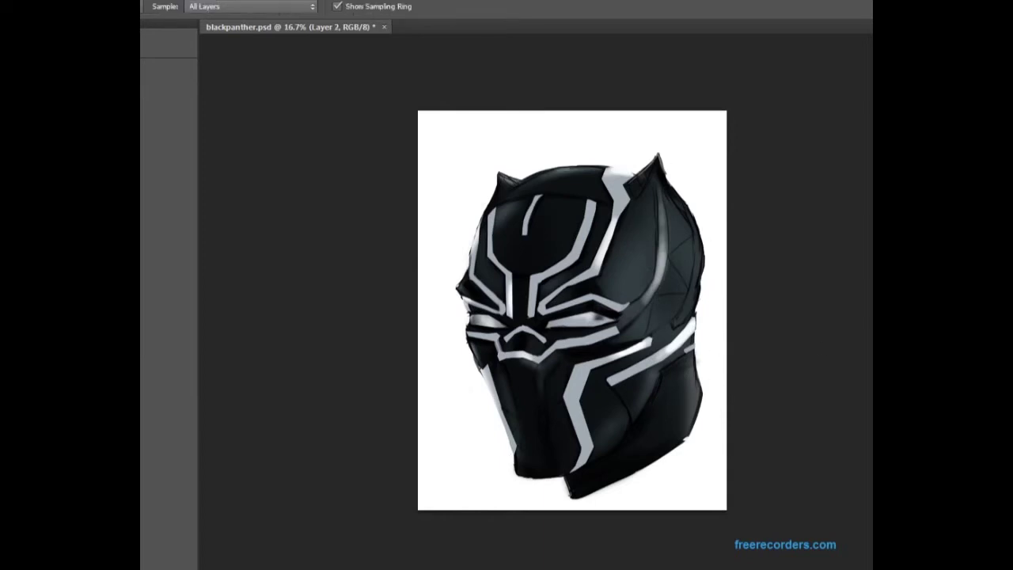
key("b")
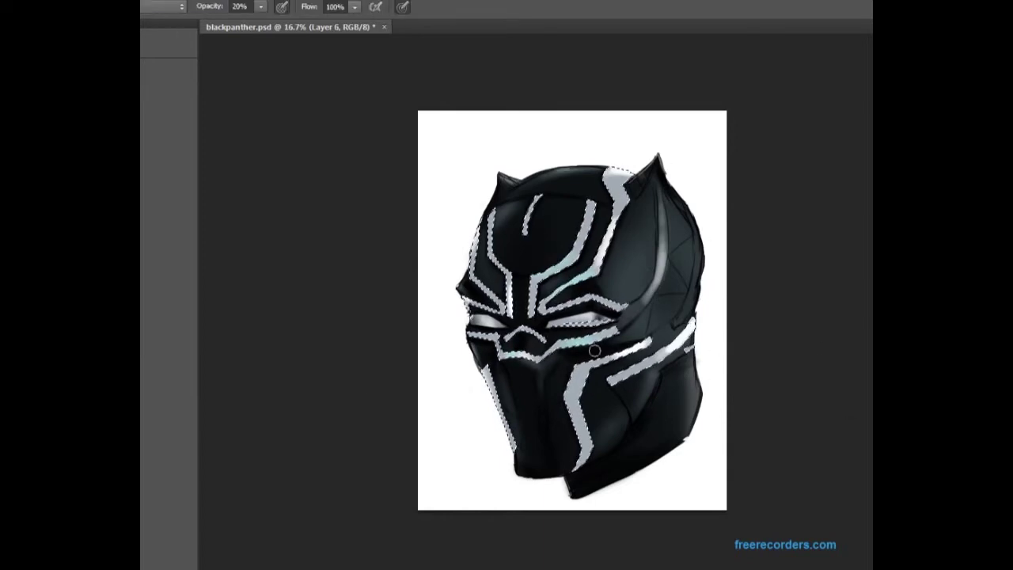
key("ctrl+d")
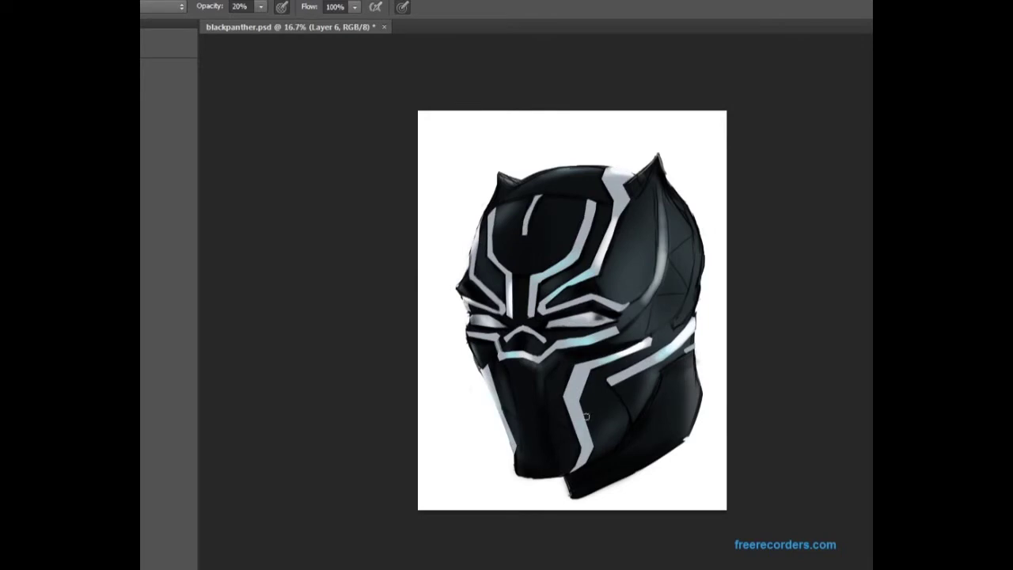
left_click(586, 434, "alt")
key("ctrl+shift+d")
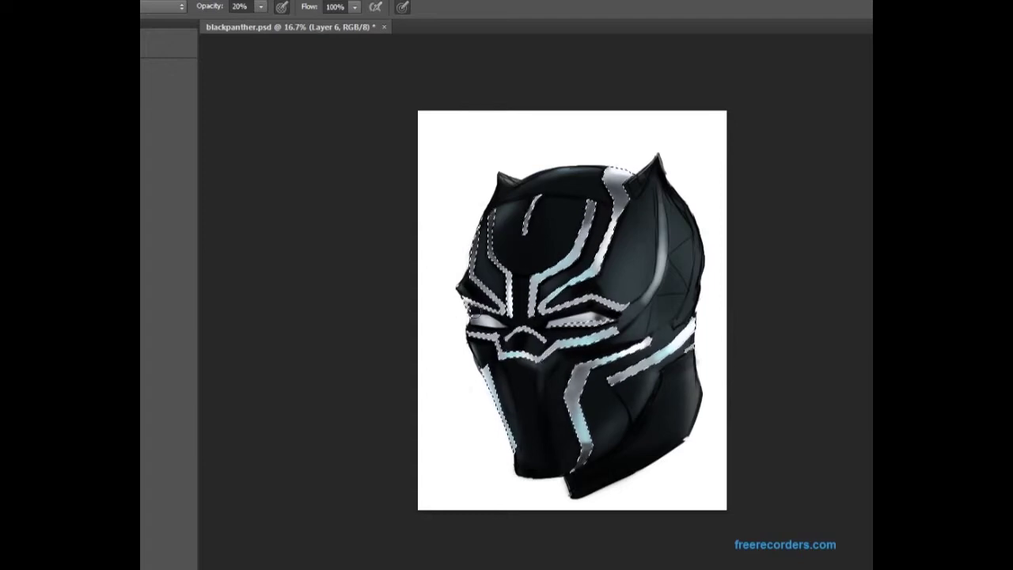
Select the eye slits and tint the left eye slit a pale cream
key("ctrl+alt+z")
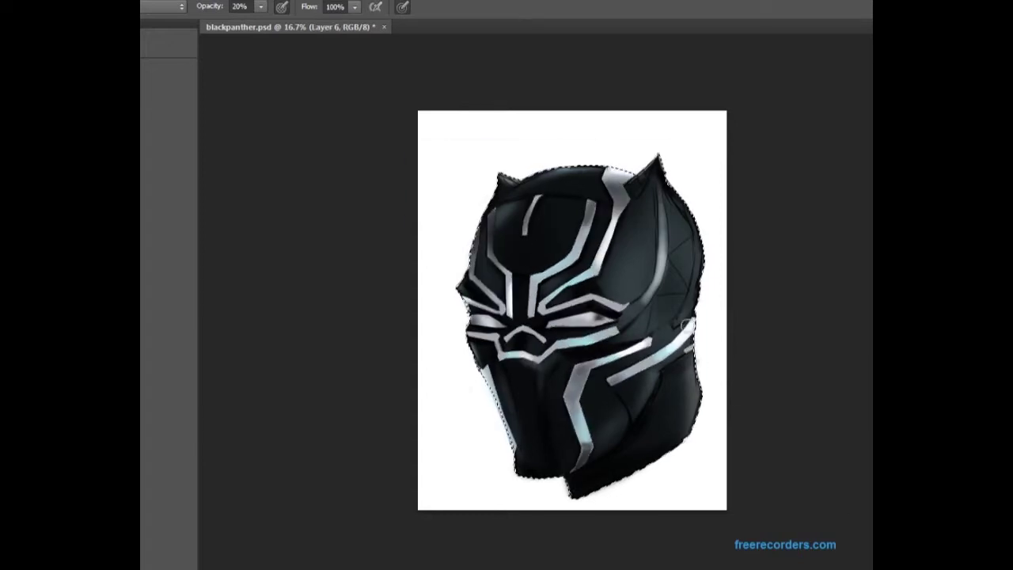
key("ctrl+alt+z")
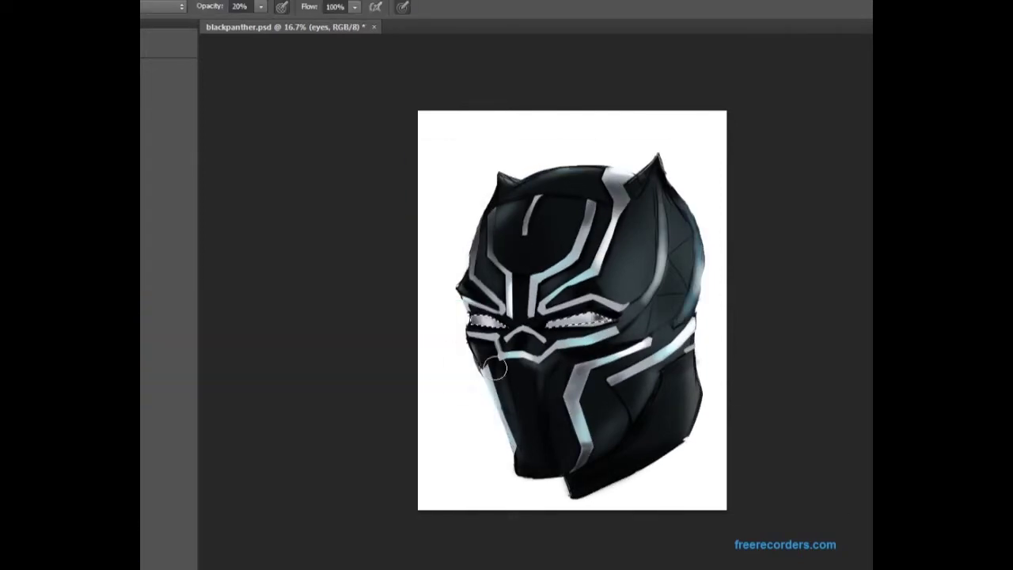
left_click_drag(475, 321, 503, 320)
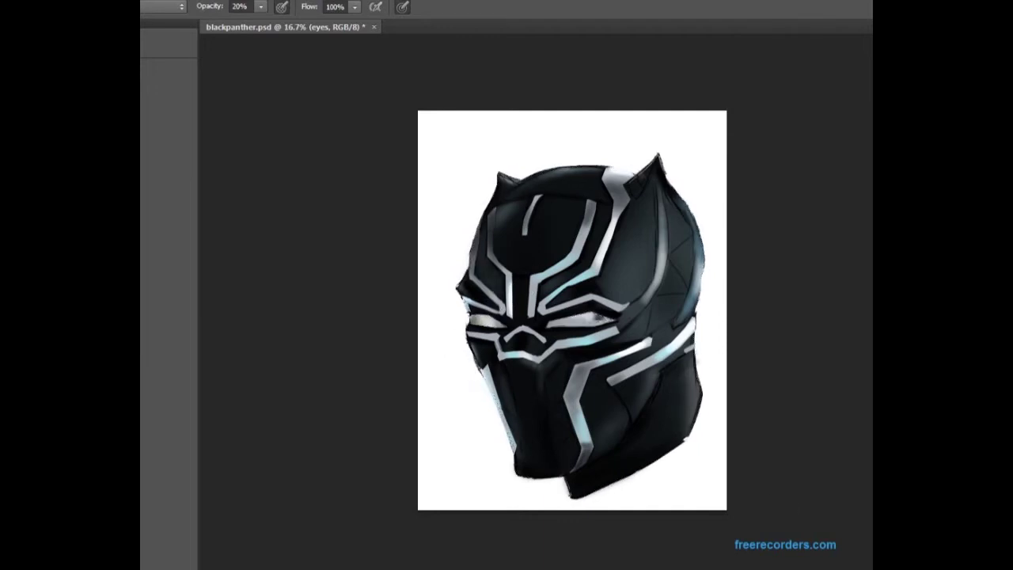
key("ctrl+alt+z")
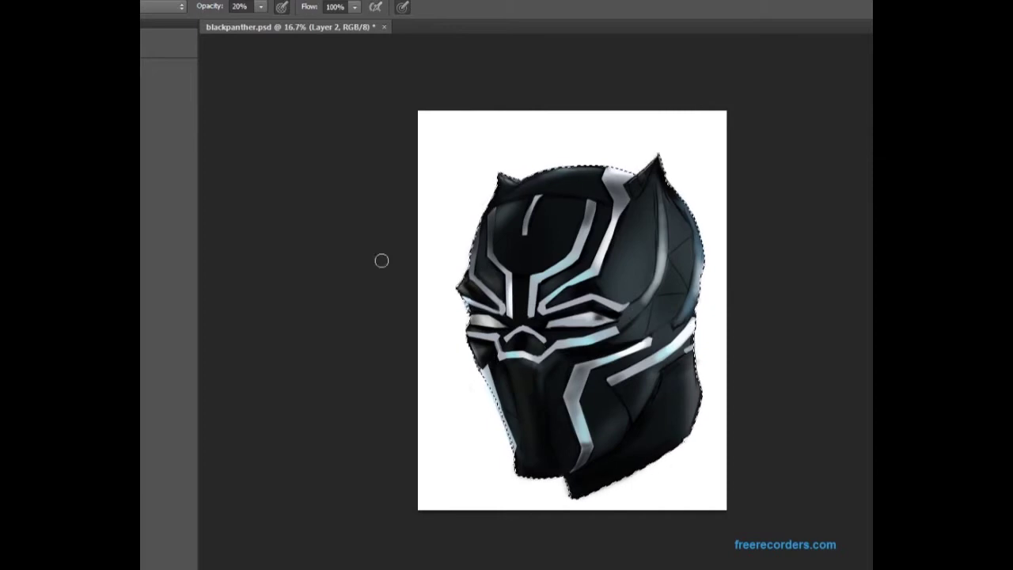
key("ctrl+alt+z")
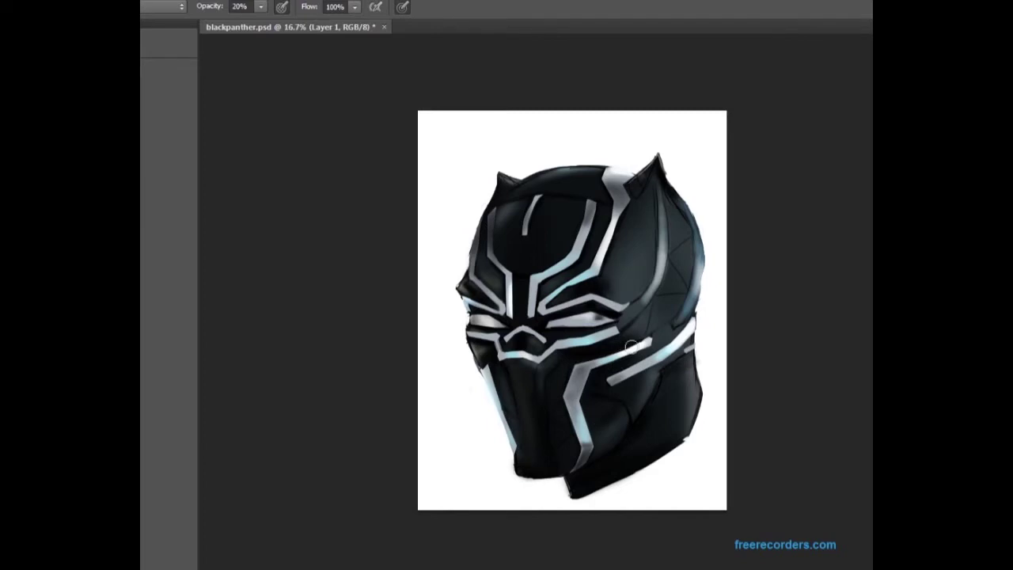
Add soft shading along the right ear edge with the soft brush on Layer 4
left_click_drag(672, 172, 685, 207)
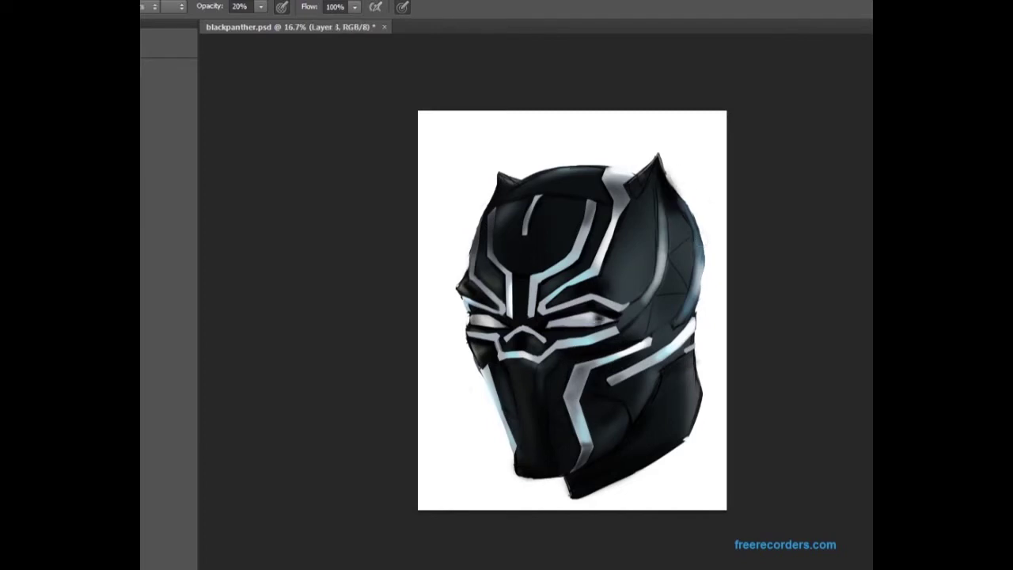
key("o")
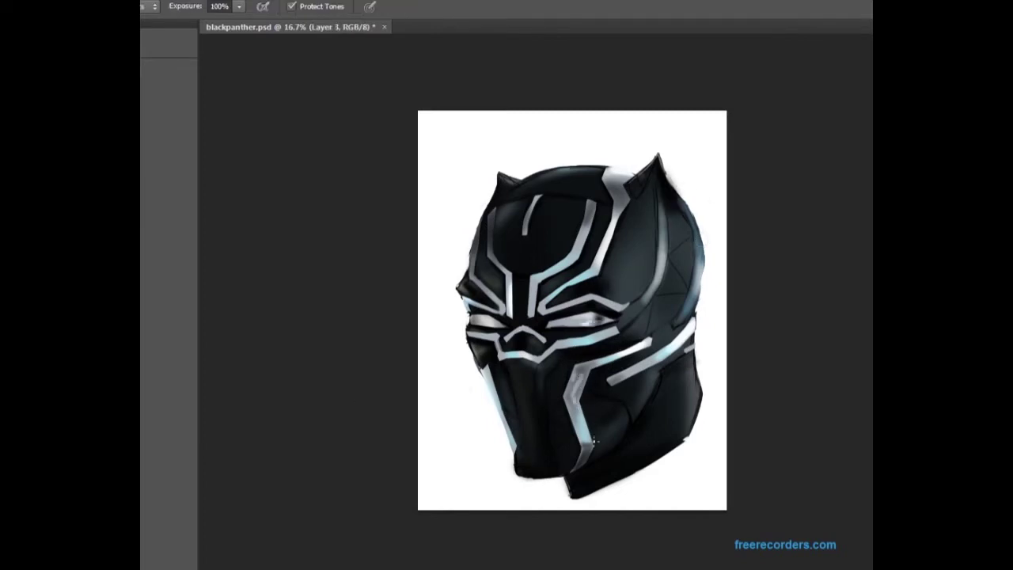
key("b")
key("ctrl+shift+alt+n")
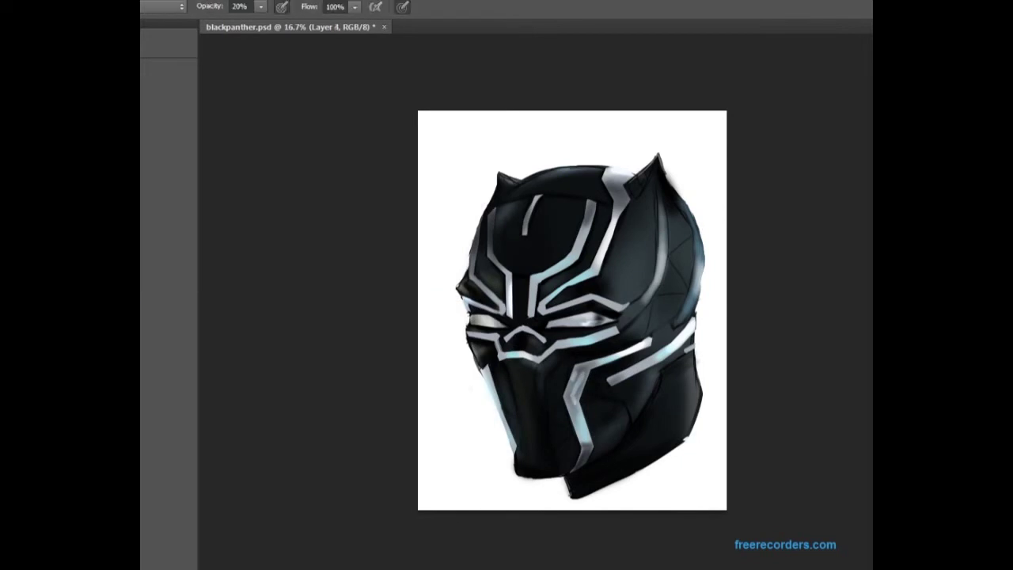
Select the helmet outline on Layer 4, zoom into the lower right, then clear the selection
left_click(789, 253, "ctrl")
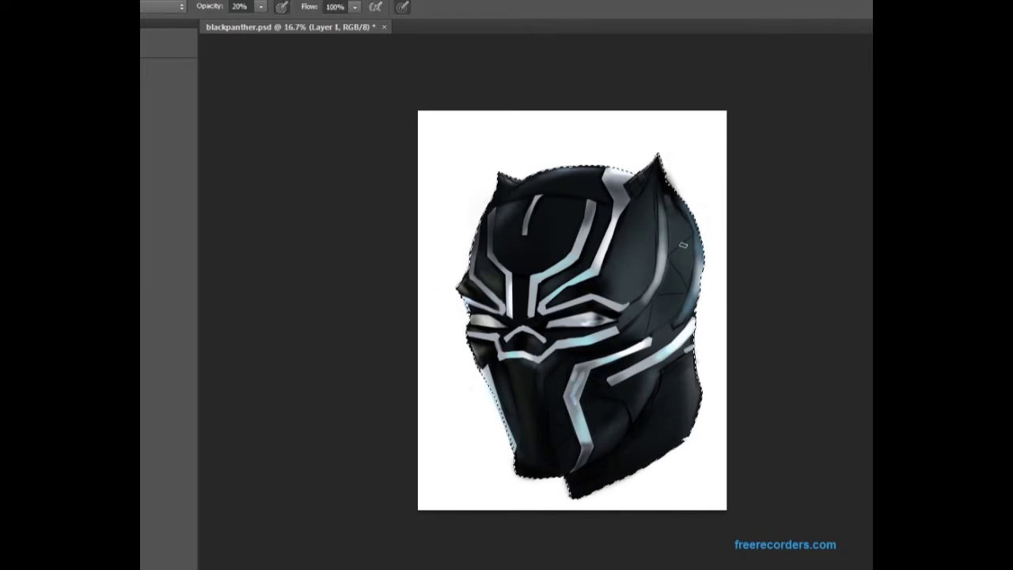
scroll(653, 333, "up", 3)
left_click_drag(653, 332, 352, 258)
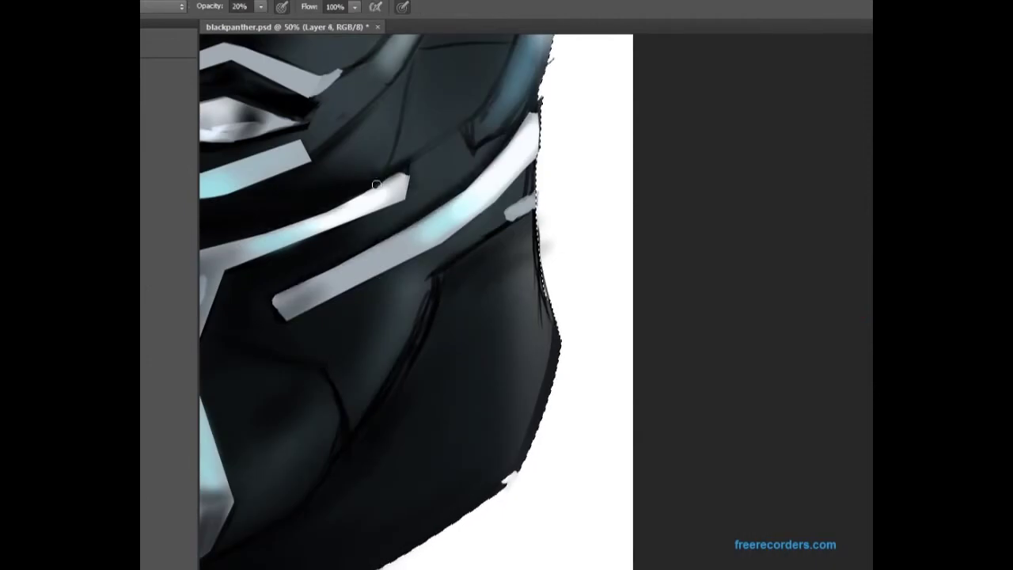
left_click(449, 269, "ctrl")
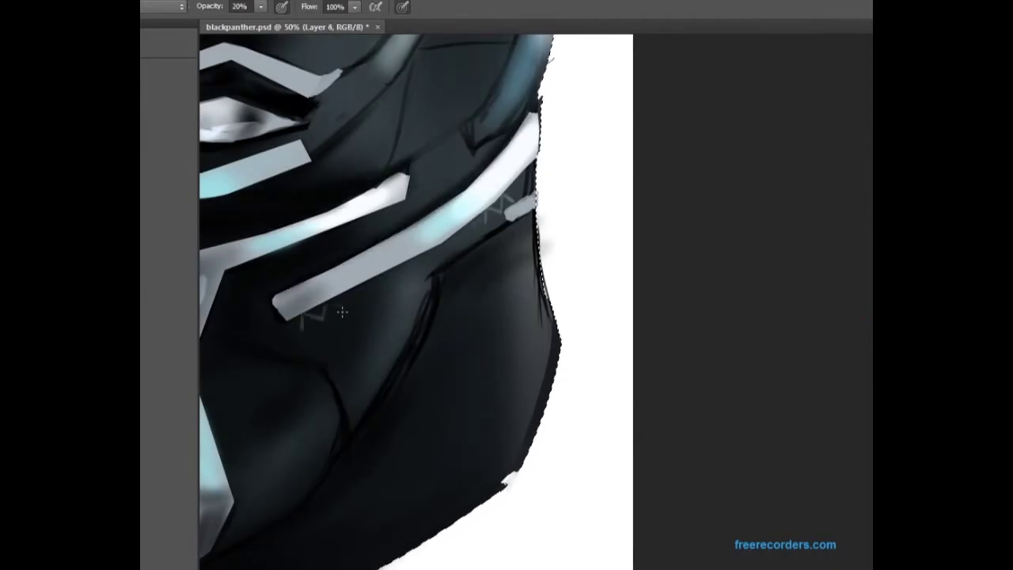
key("ctrl+d")
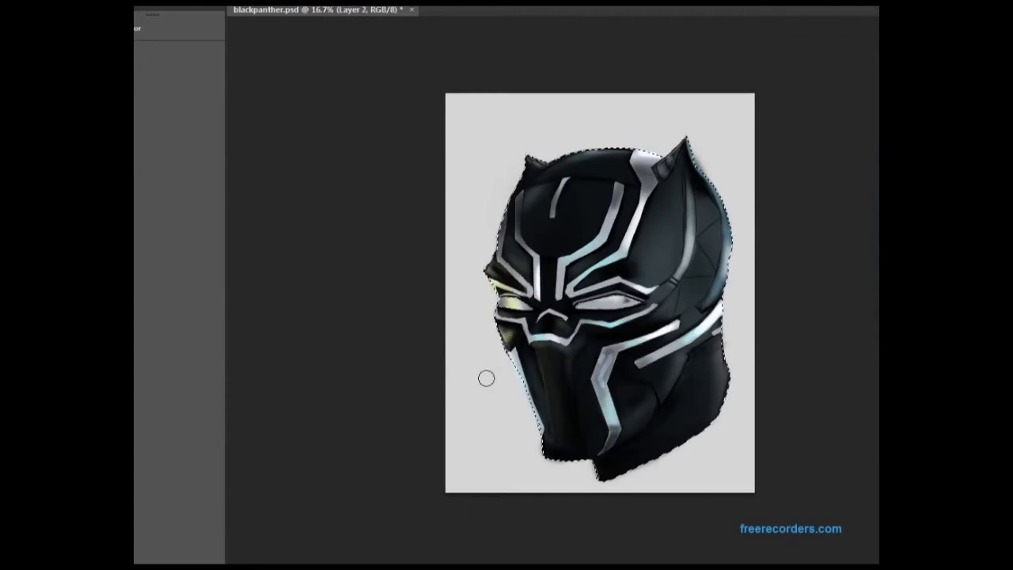
Enlarge the brush on Layer 2 and choose a teal foreground colour
key("alt+bracketleft")
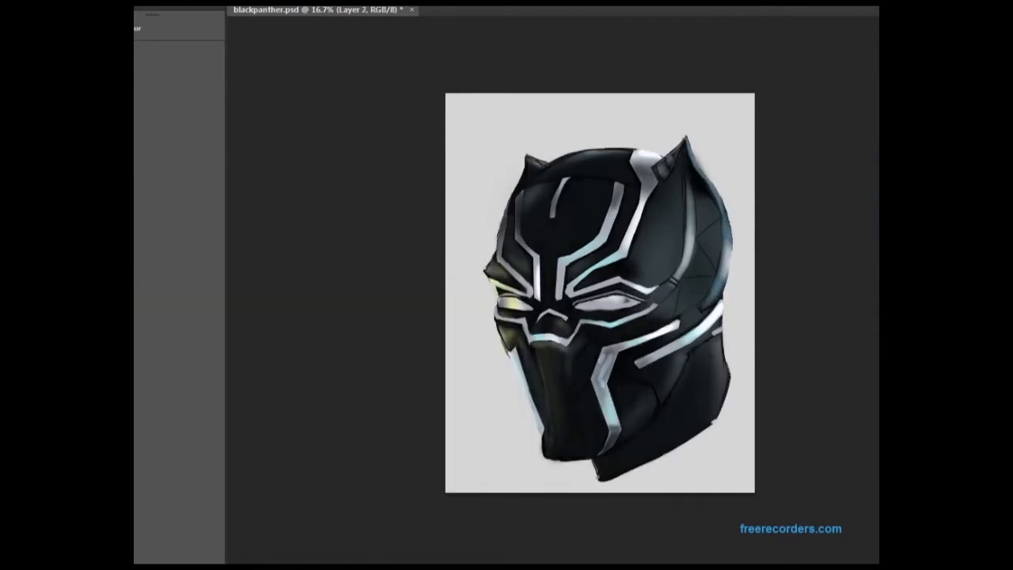
key("bracketright")
key("bracketright")
key("bracketright")
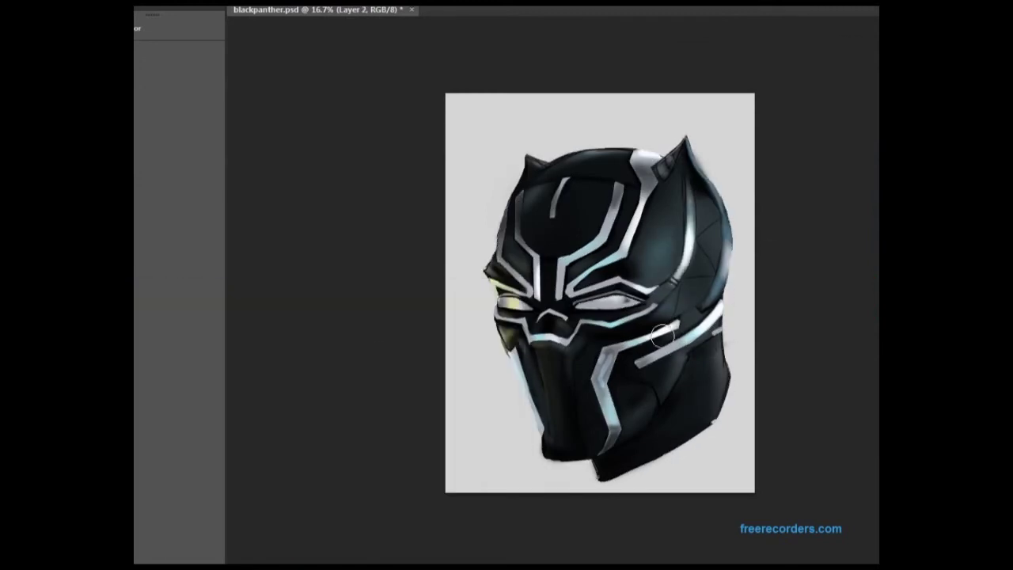
left_click(871, 300)
key("Return")
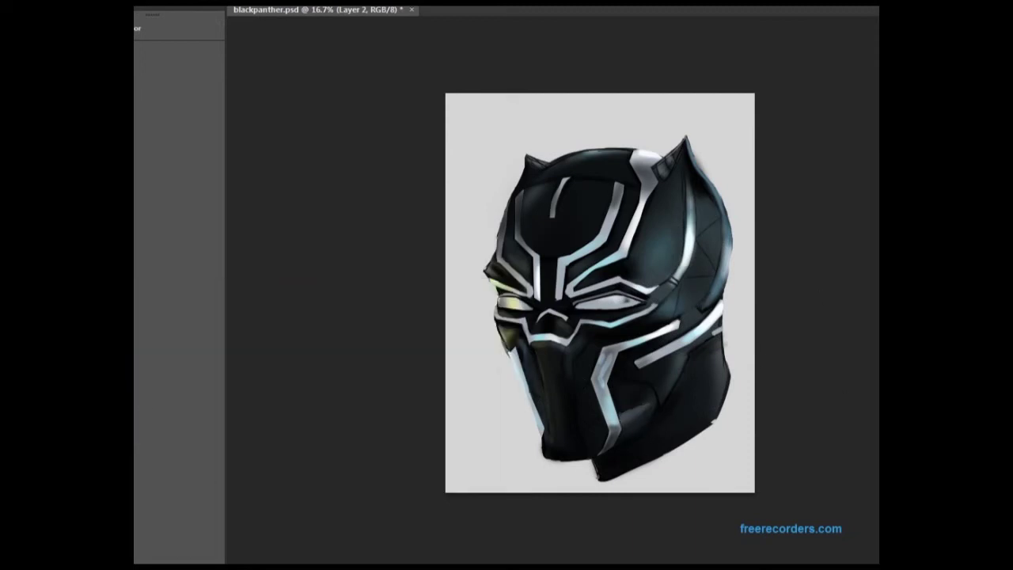
Return to Layer 2 with a larger brush and zoom in on the helmet
key("alt+bracketright")
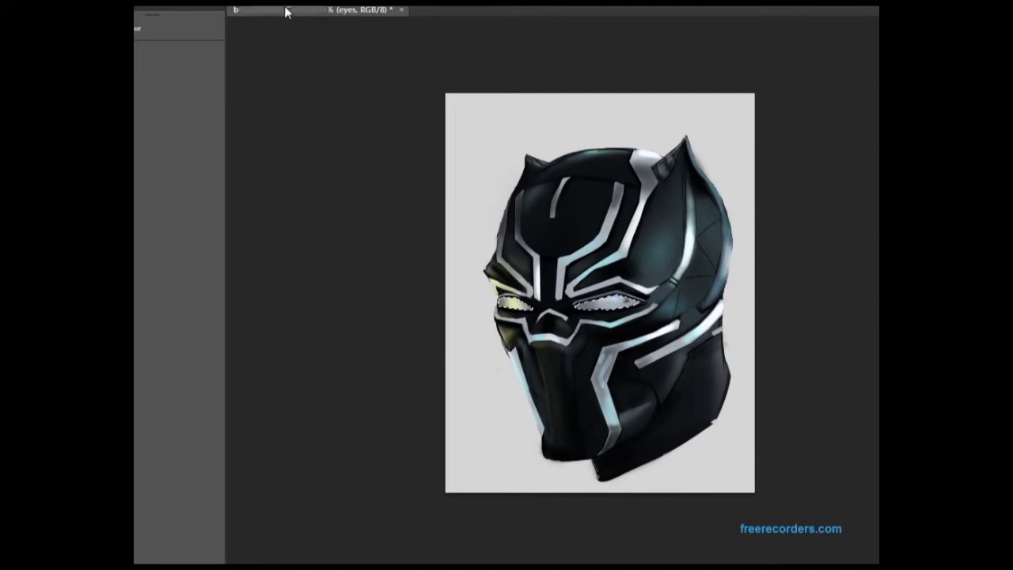
key("alt+bracketleft")
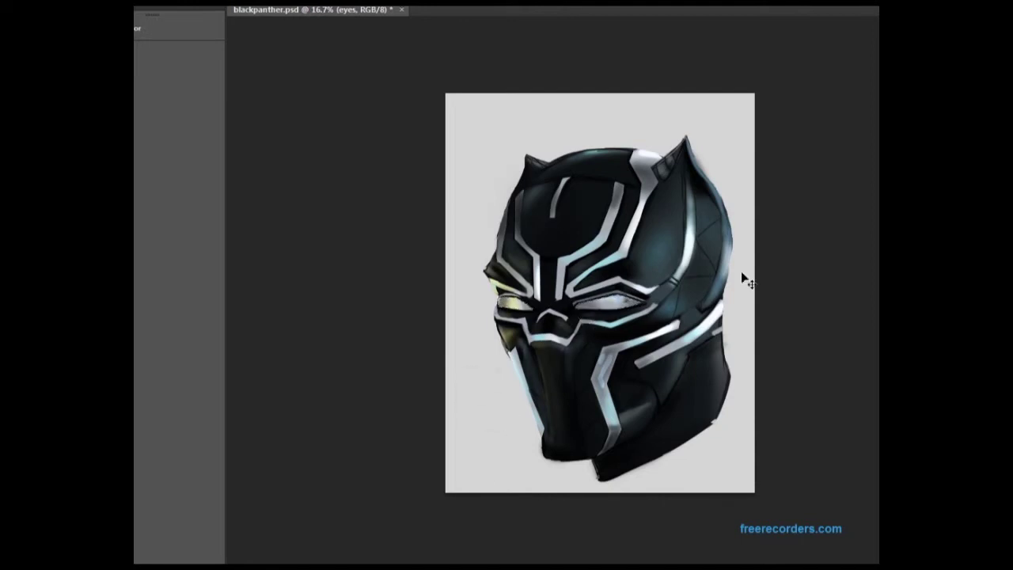
key("bracketright")
key("bracketright")
key("bracketright")
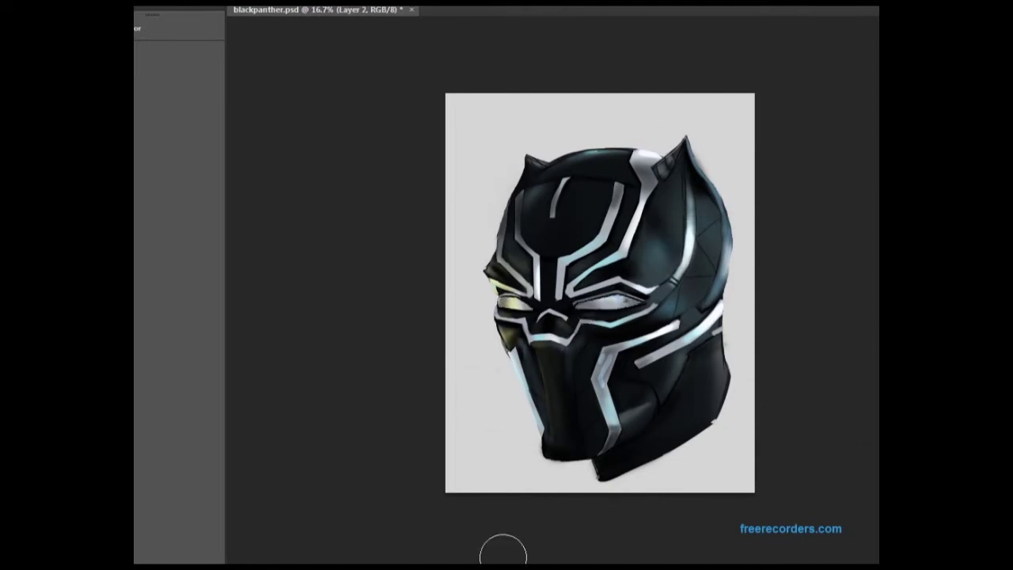
key("alt+bracketleft")
left_click(705, 293)
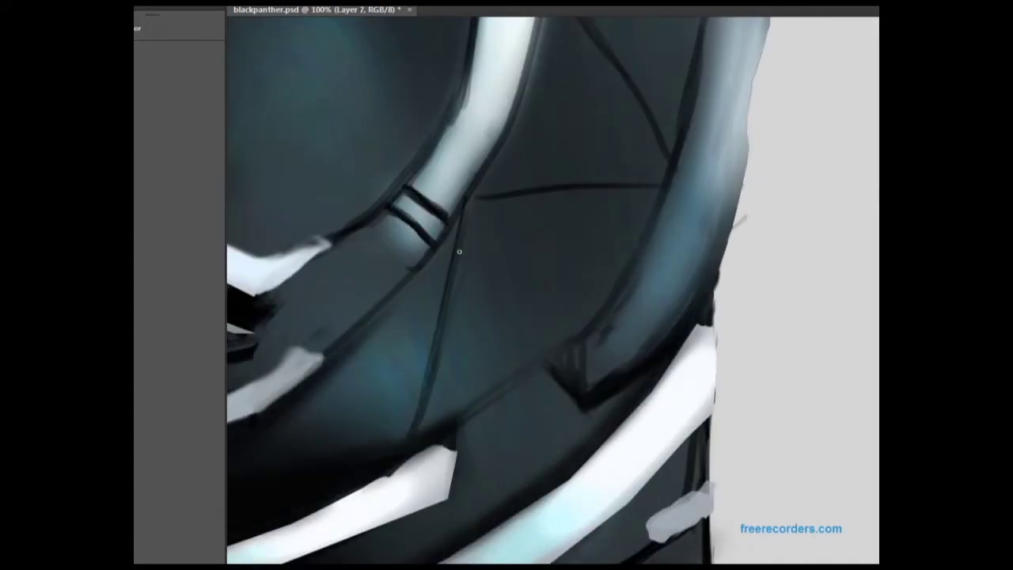
Paint rows of dashed dark vertical lines across the lower side panel
scroll(555, 211, "up", 5)
scroll(555, 211, "down", 3)
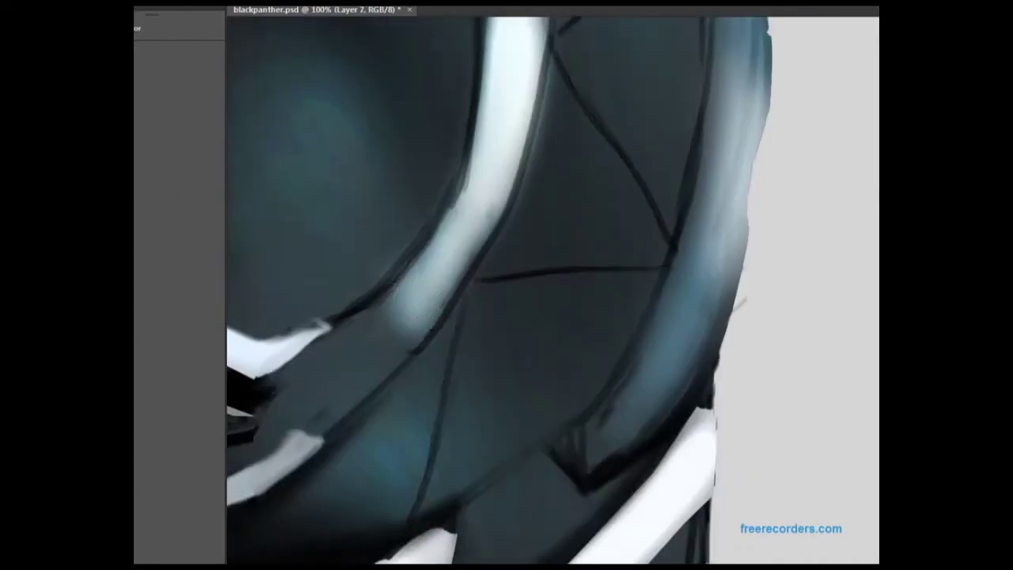
left_click_drag(479, 308, 450, 498)
left_click_drag(524, 345, 505, 475)
left_click_drag(602, 291, 583, 422)
left_click_drag(554, 364, 541, 448)
left_click_drag(570, 369, 562, 436)
mouse_move(483, 289)
left_mouse_down()
mouse_move(451, 483)
mouse_move(482, 443)
left_mouse_up()
left_click_drag(534, 289, 510, 446)
mouse_move(566, 281)
left_mouse_down()
mouse_move(550, 380)
mouse_move(569, 356)
left_mouse_up()
left_click_drag(598, 285, 592, 329)
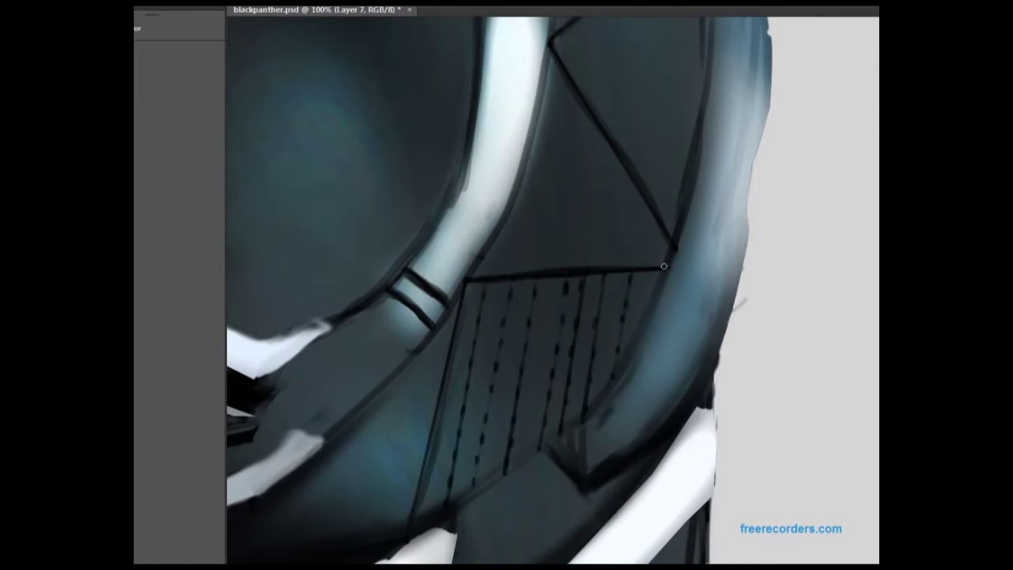
Paint five horizontal dashed lines across the upper triangular panel
left_click_drag(663, 258, 484, 258)
left_click_drag(655, 225, 500, 224)
left_click_drag(633, 188, 515, 187)
left_click_drag(605, 143, 530, 141)
left_click_drag(574, 102, 537, 101)
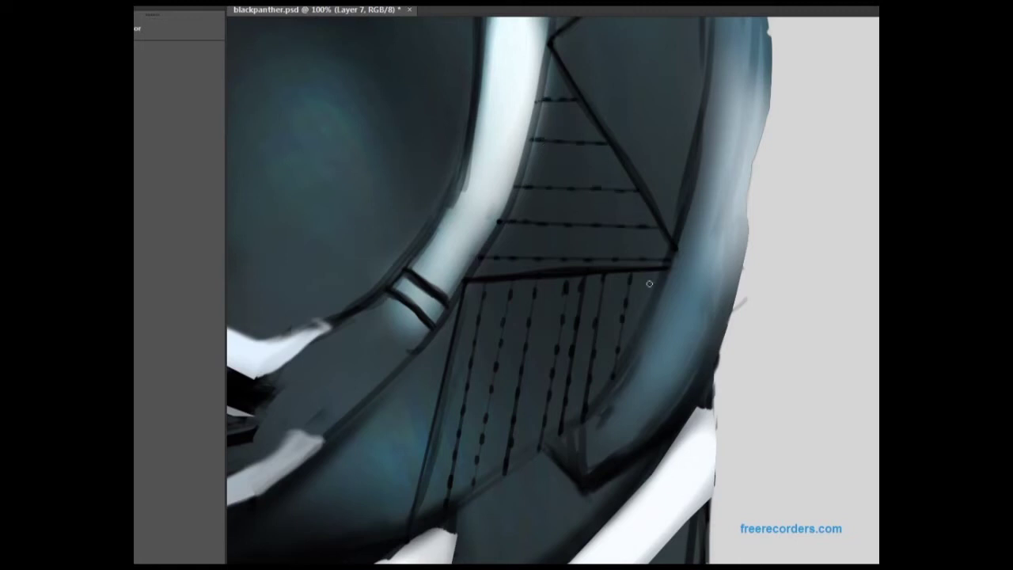
Add dashed lines on the upper diagonal panel, then zoom out to the whole mask
left_click_drag(793, 167, 754, 310)
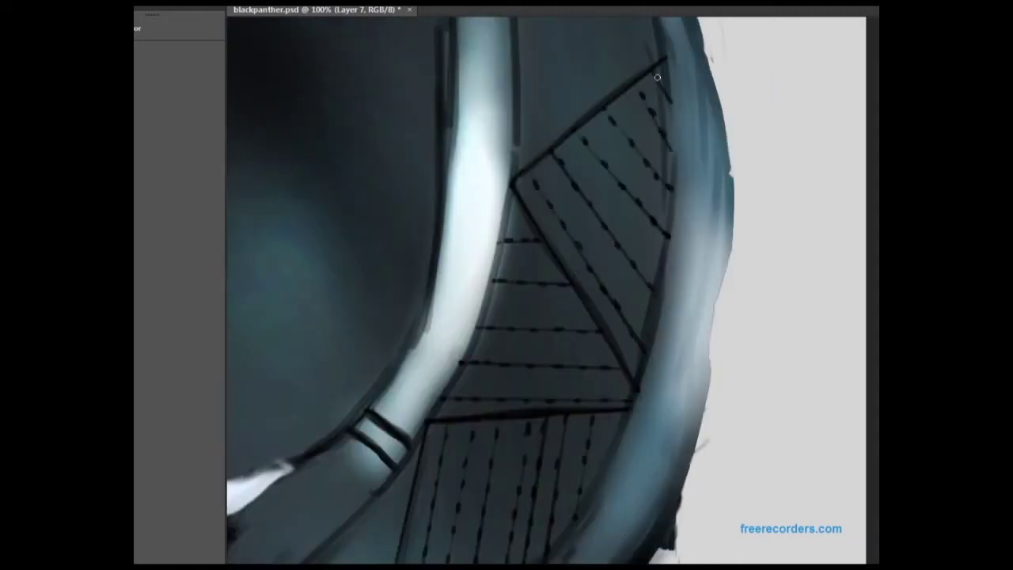
key("ctrl+minus")
left_click_drag(642, 238, 511, 238)
left_click_drag(586, 269, 524, 356)
left_click(403, 382, "alt")
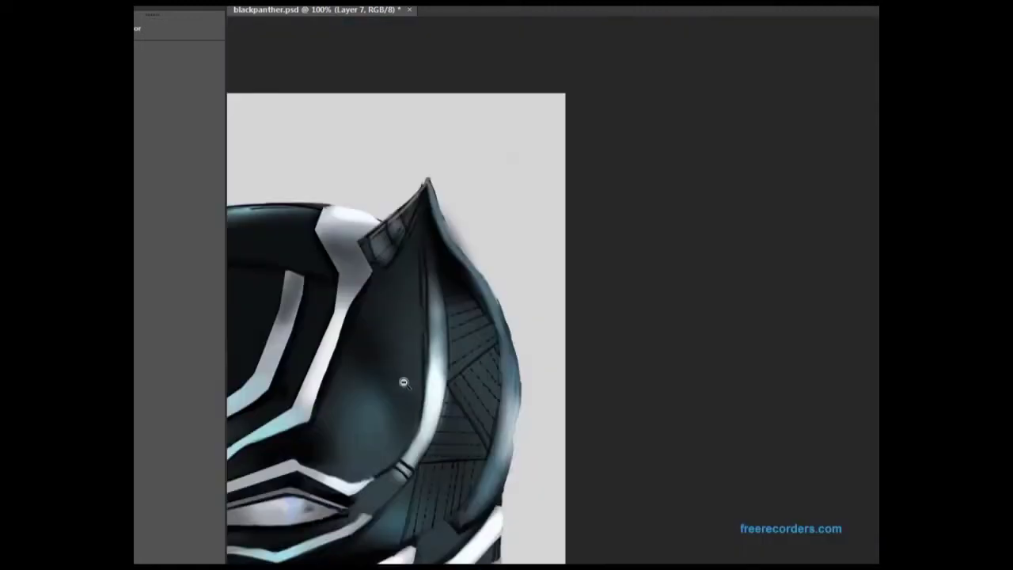
key("ctrl+0")
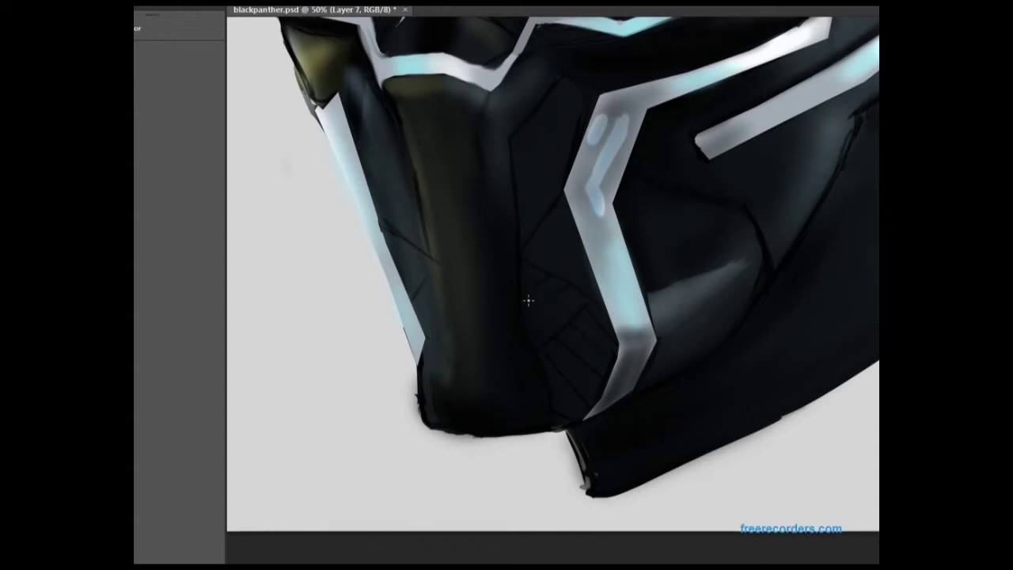
Paint dark diagonal dashed strokes beside the light stripe on the chin panel
key("ctrl+plus")
key("ctrl+plus")
key("ctrl+plus")
left_click_drag(667, 417, 643, 481)
left_click_drag(603, 90, 412, 301)
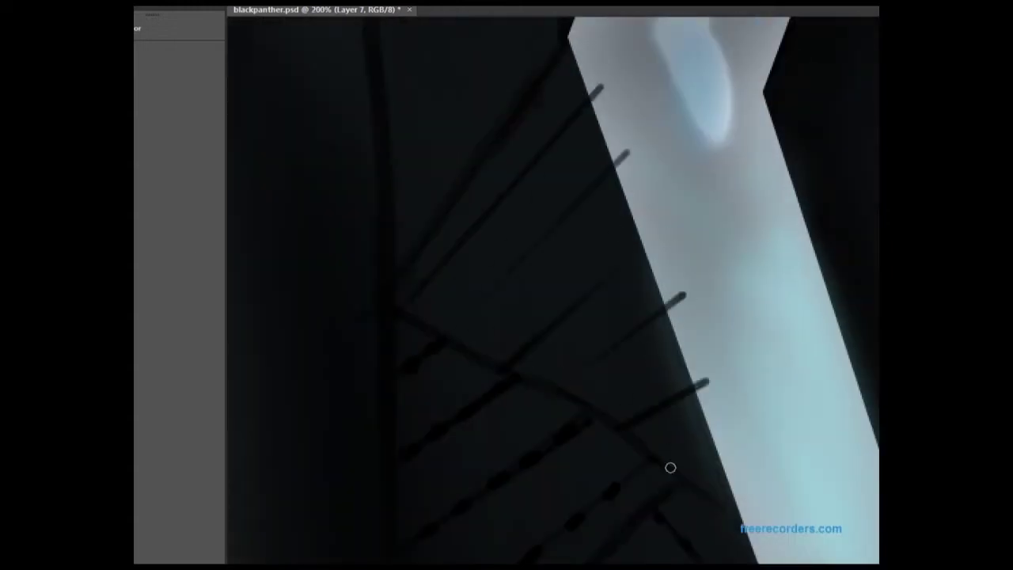
left_click_drag(696, 387, 412, 459)
left_click_drag(639, 188, 412, 372)
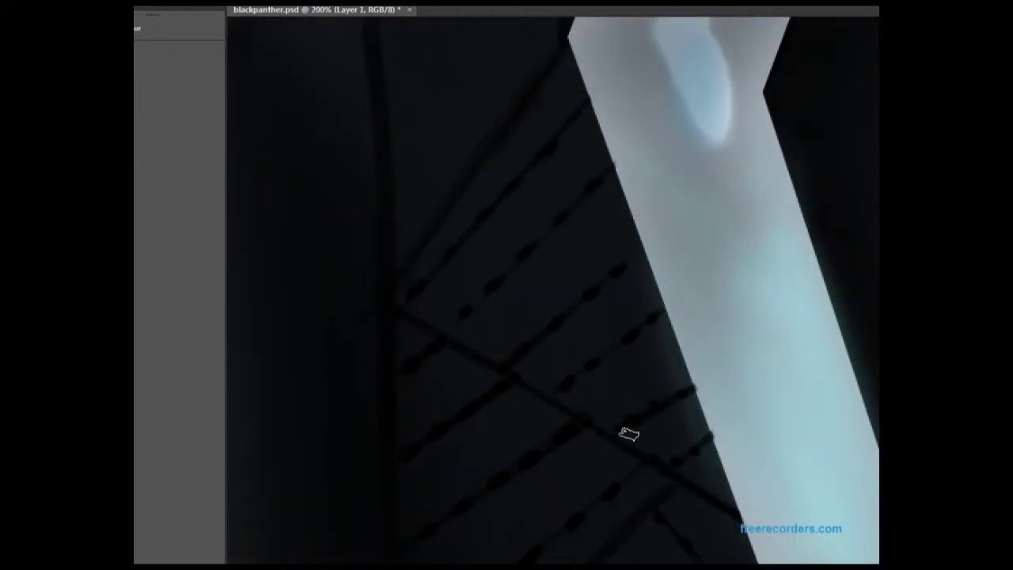
Paint diagonal dark stripes along the chin's left edge and merge them down with Ctrl+E
key("ctrl+minus")
key("ctrl+minus")
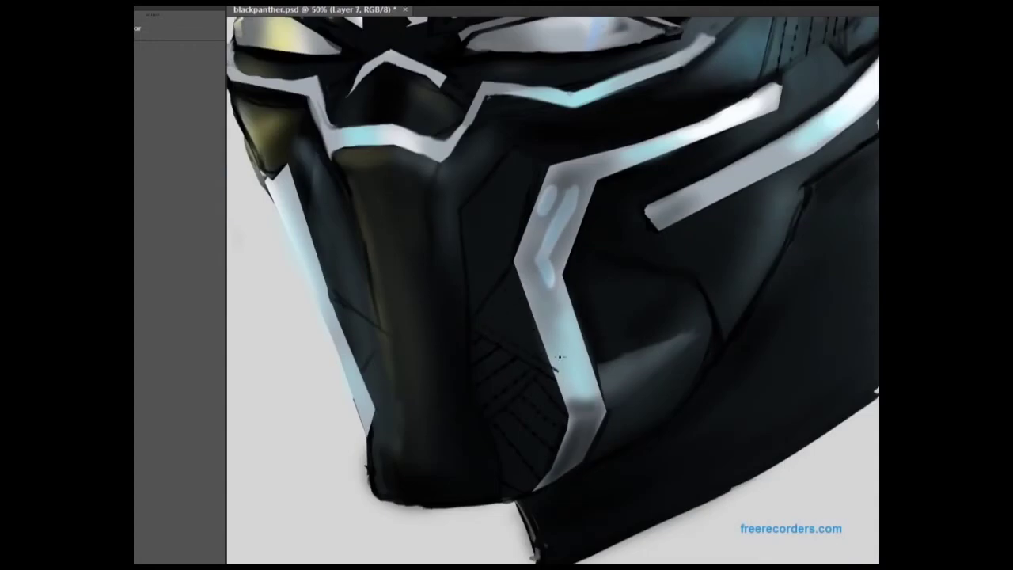
key("ctrl+plus")
key("ctrl+plus")
key("ctrl+minus")
key("ctrl+minus")
key("ctrl+minus")
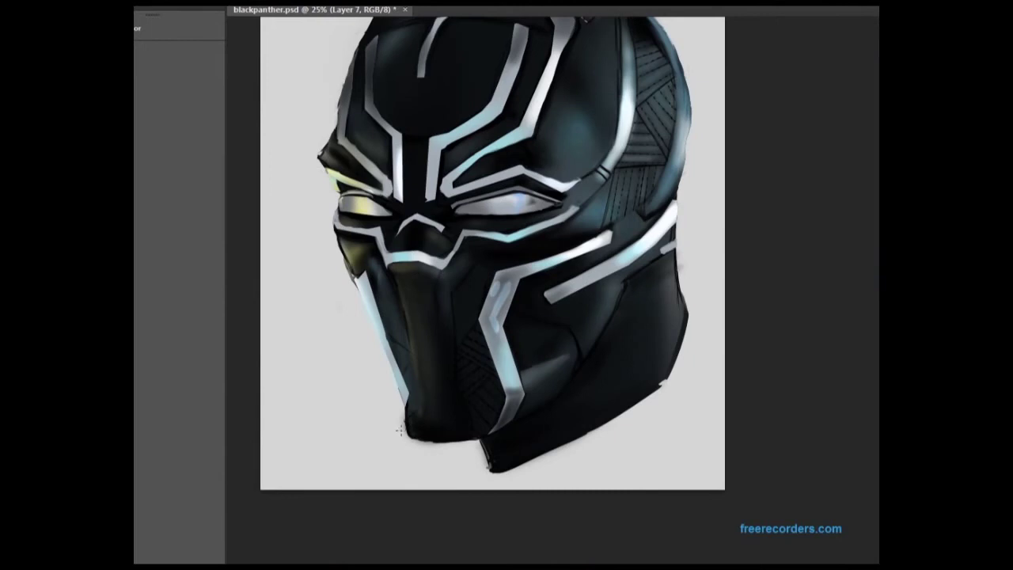
key("ctrl+plus")
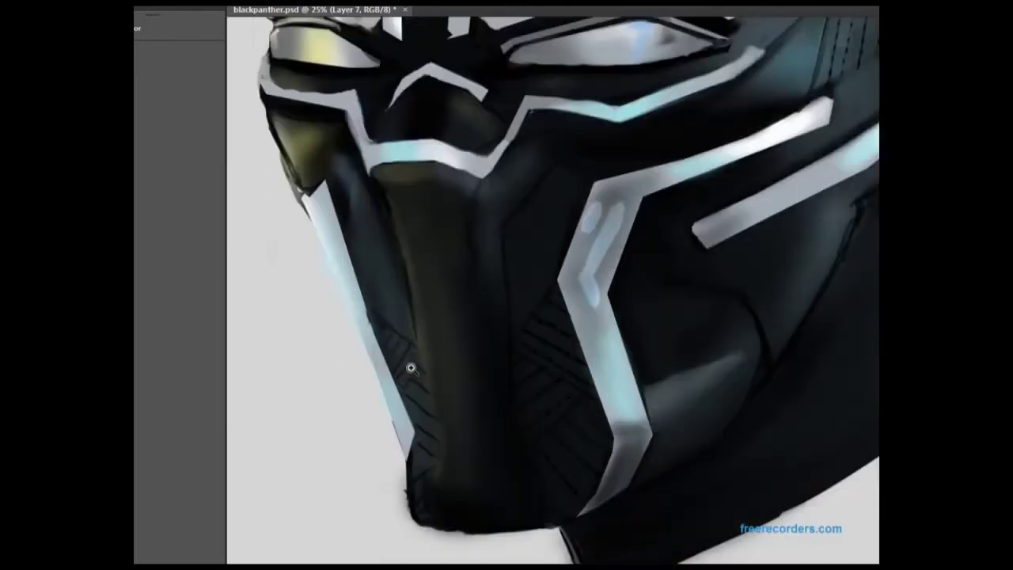
key("ctrl+plus")
scroll(335, 239, "down", 5)
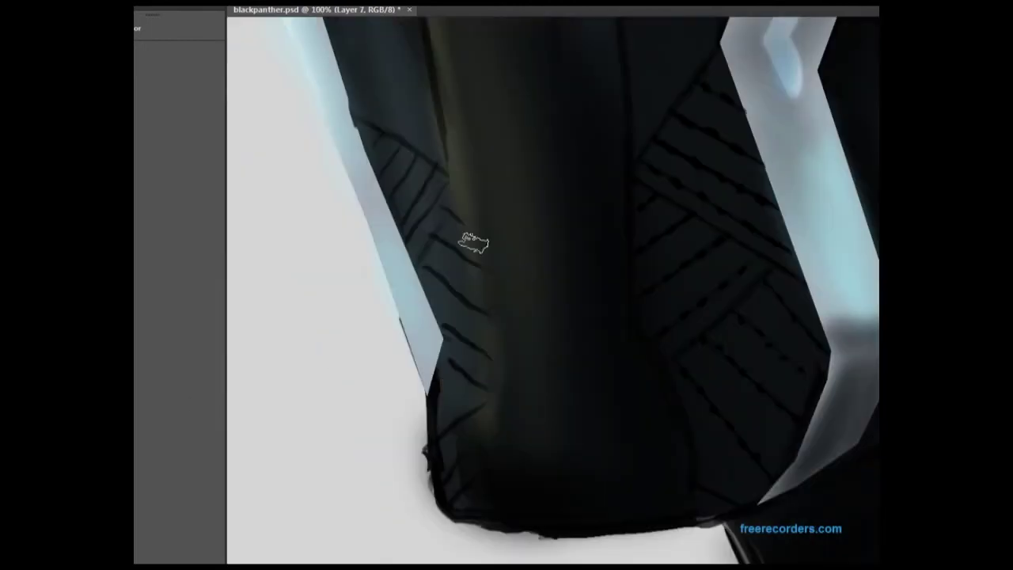
left_click_drag(431, 269, 475, 301)
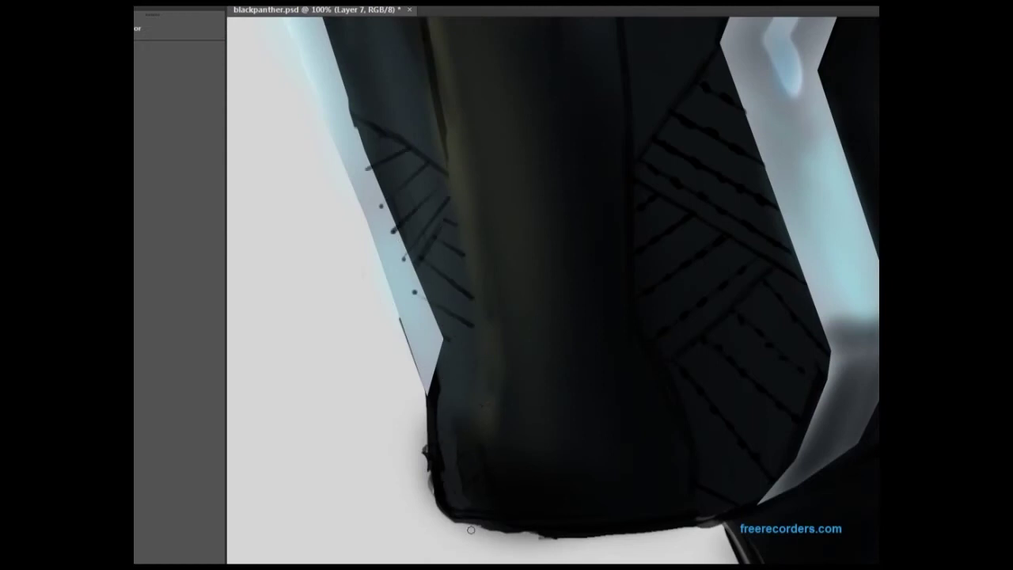
left_click_drag(431, 336, 479, 372)
left_click_drag(437, 404, 465, 428)
left_click_drag(431, 384, 479, 405)
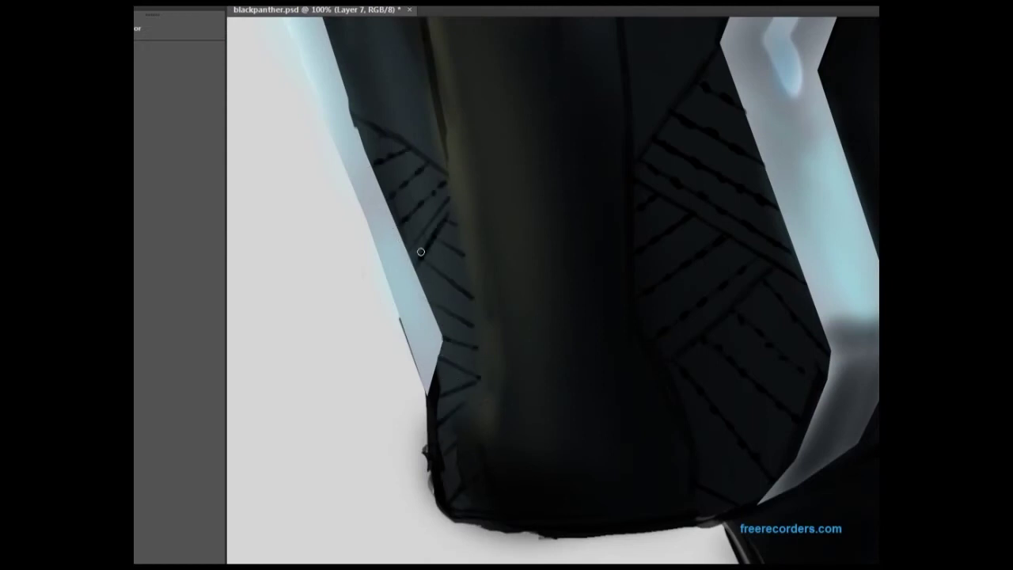
key("ctrl+e")
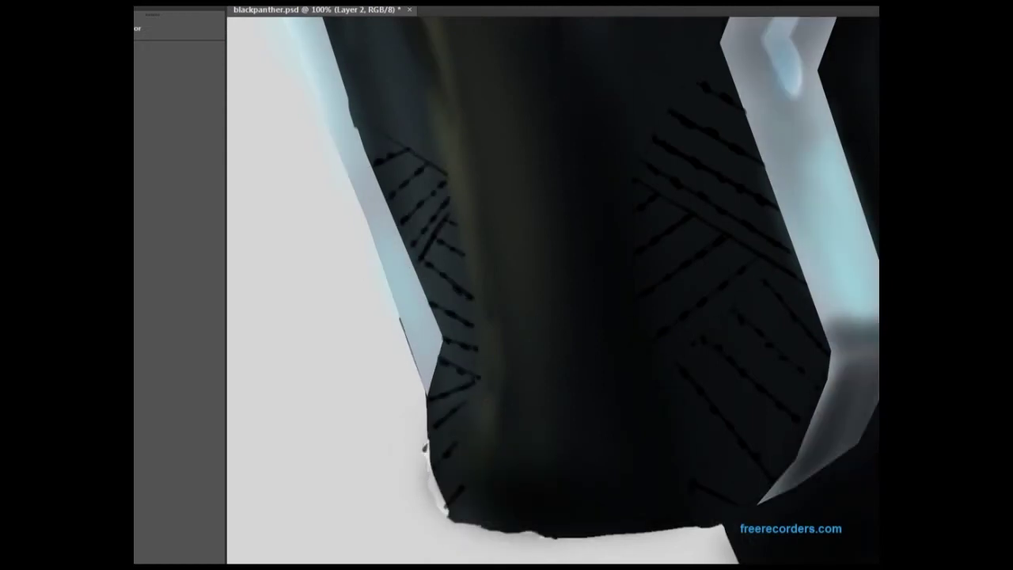
Paint two dark diagonal line strokes on the right ear and a small rectangular notch beside the eye
key("ctrl+0")
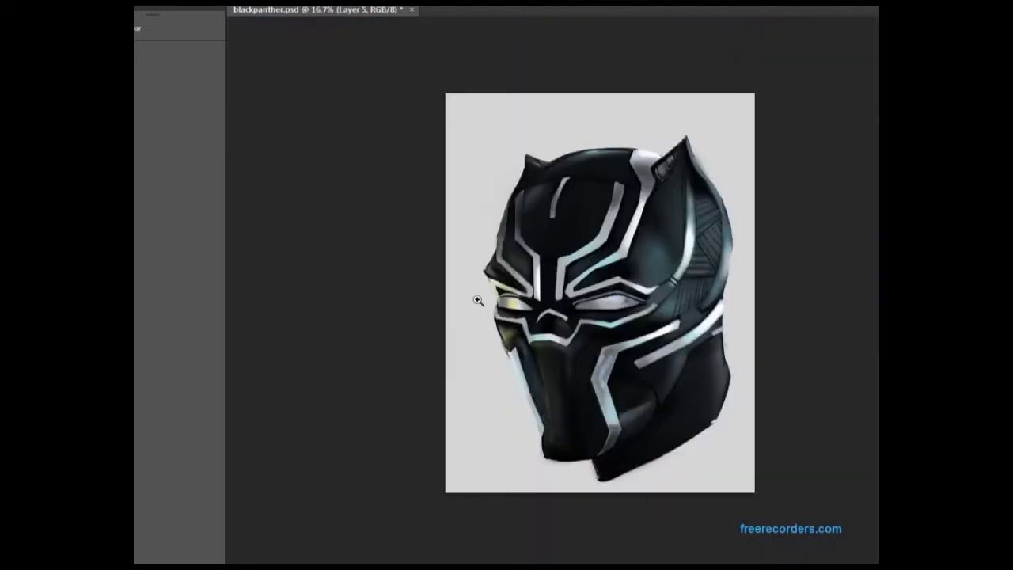
scroll(479, 293, "up", 4)
key("ctrl+0")
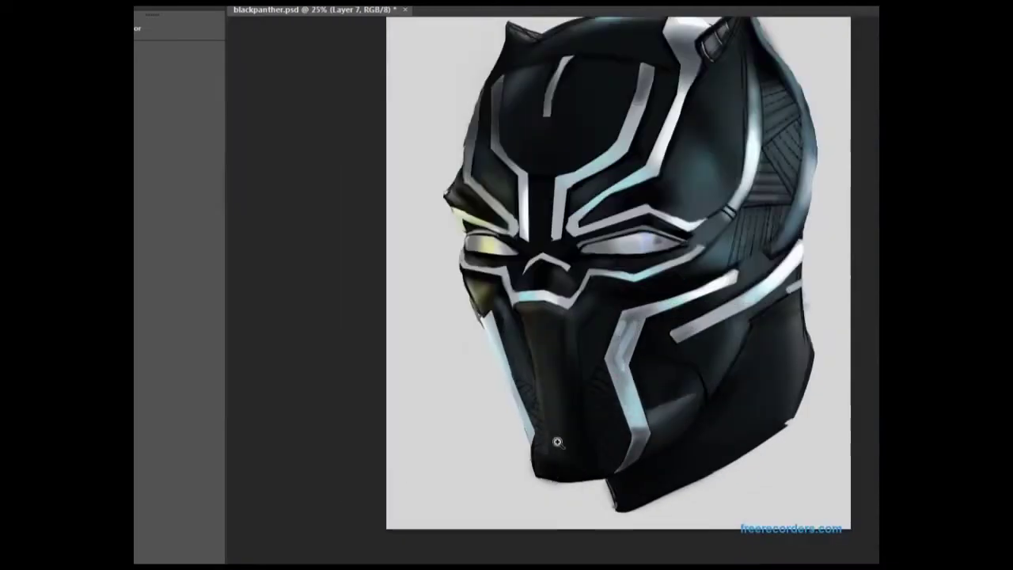
scroll(519, 361, "up", 3)
key("ctrl+0")
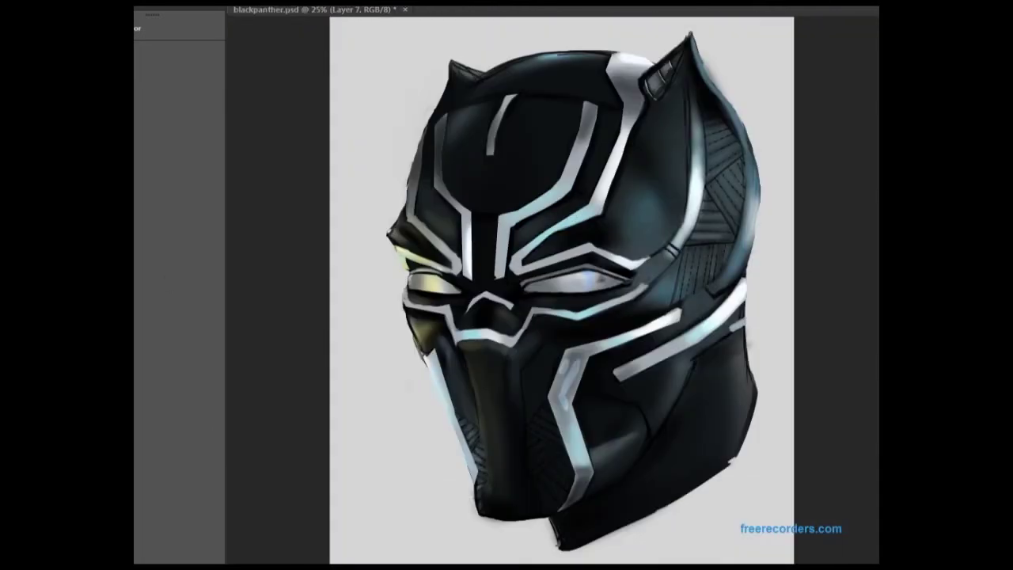
scroll(549, 264, "up", 3)
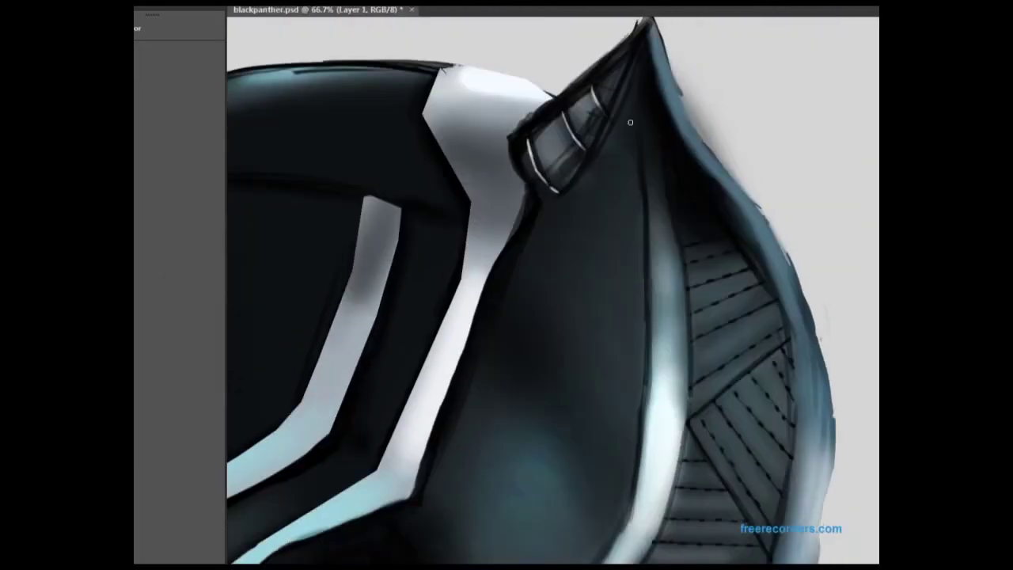
left_click_drag(600, 141, 638, 187)
left_click_drag(587, 170, 607, 194)
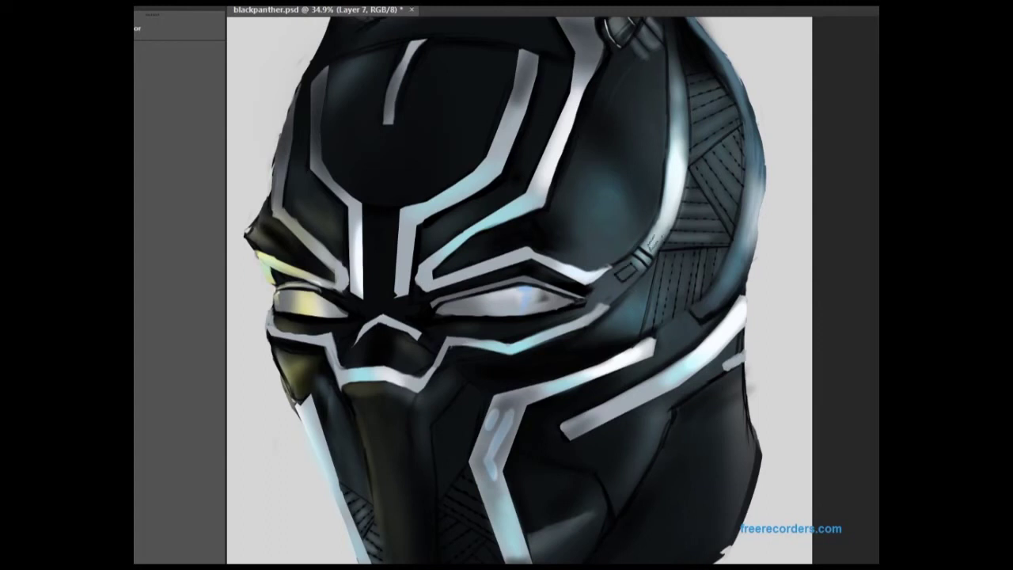
left_click_drag(647, 250, 658, 234)
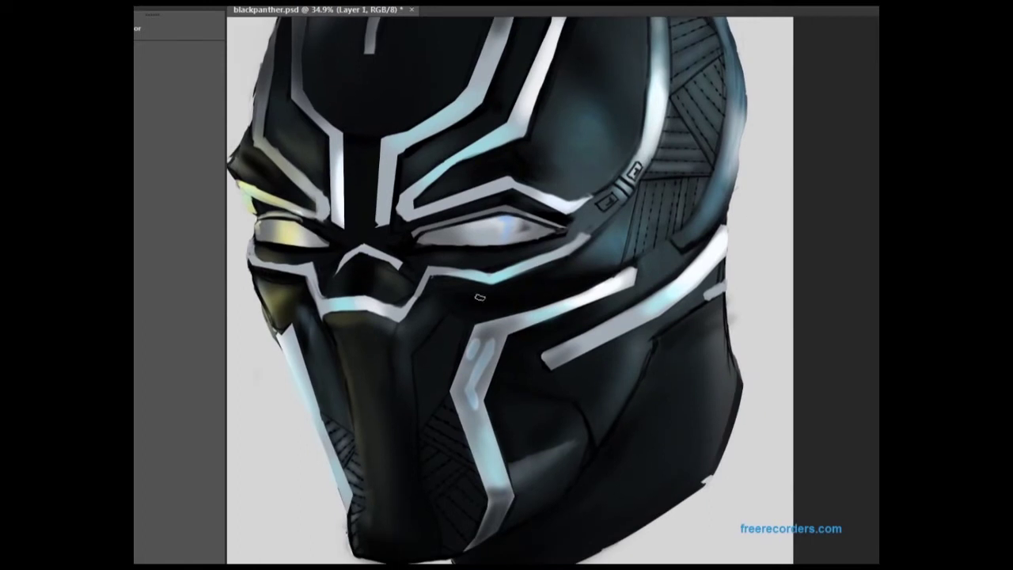
key("ctrl+minus")
key("ctrl+minus")
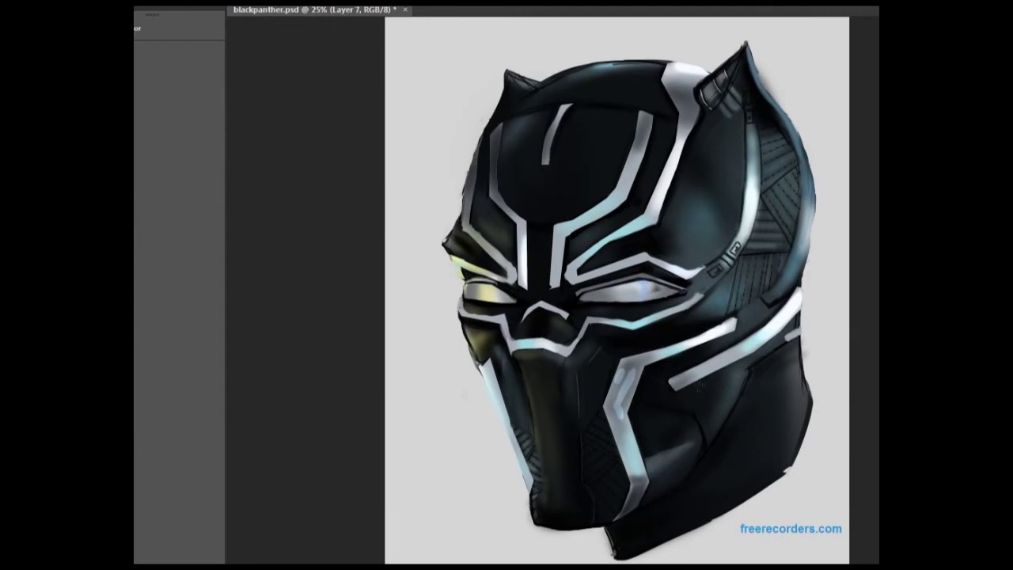
Sketch a zigzag line along the underside of the cheek's white bar
key("ctrl+plus")
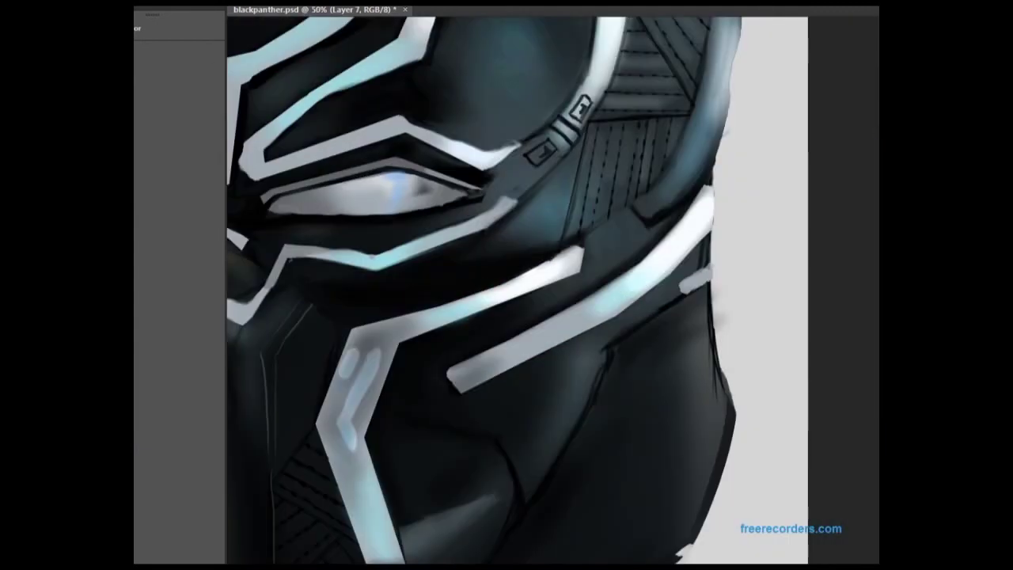
mouse_move(479, 403)
left_mouse_down()
mouse_move(495, 409)
mouse_move(560, 356)
left_mouse_up()
left_click_drag(475, 408, 525, 369)
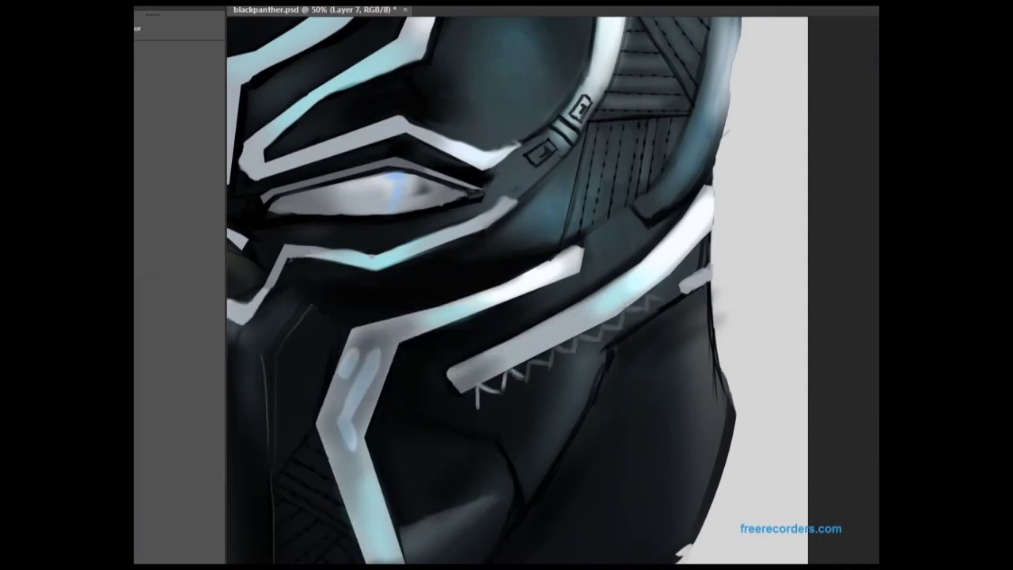
left_click_drag(661, 297, 525, 378)
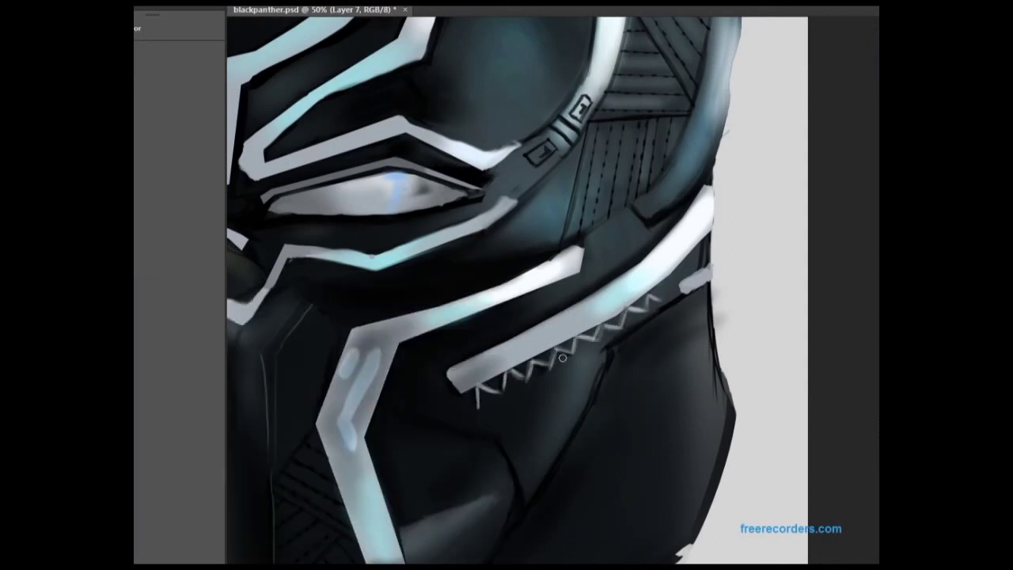
scroll(616, 346, "left", 2)
scroll(615, 345, "up", 1)
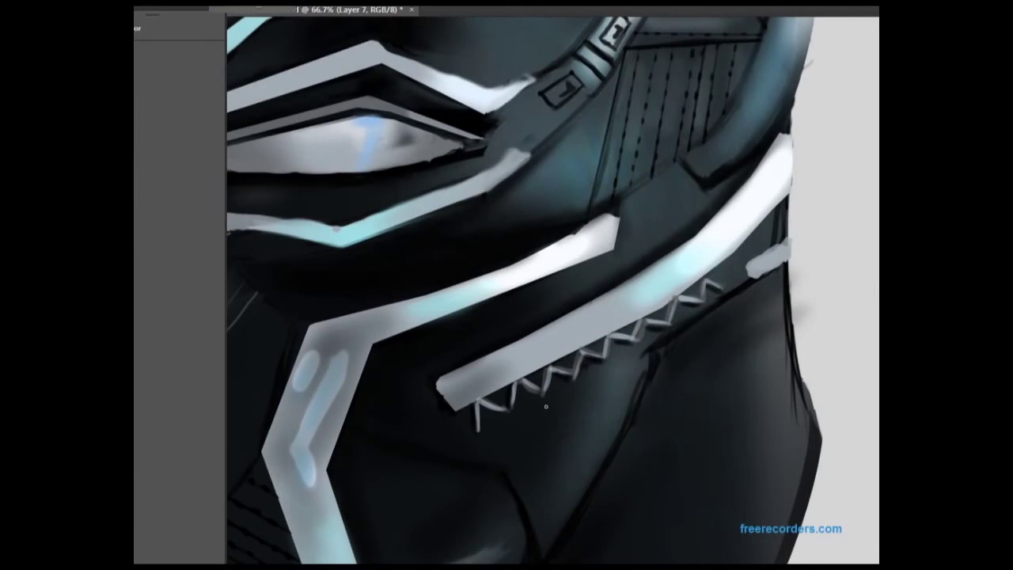
Fill the zigzag band and darken it along its length
left_click_drag(657, 340, 478, 431)
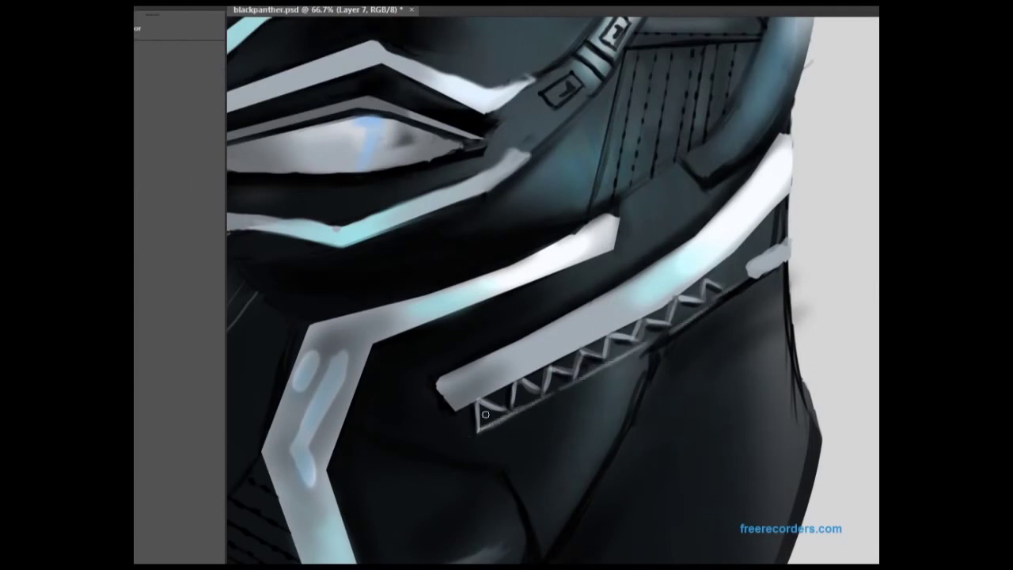
mouse_move(759, 237)
left_mouse_down()
mouse_move(643, 323)
mouse_move(526, 383)
left_mouse_up()
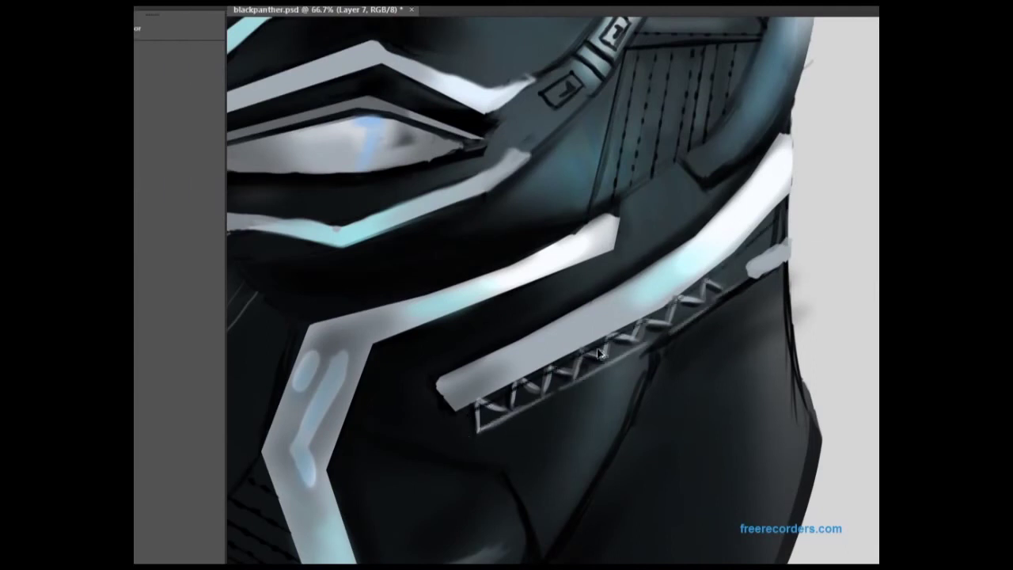
left_click_drag(728, 265, 601, 355)
mouse_move(510, 412)
left_mouse_down()
mouse_move(475, 431)
mouse_move(676, 301)
left_mouse_up()
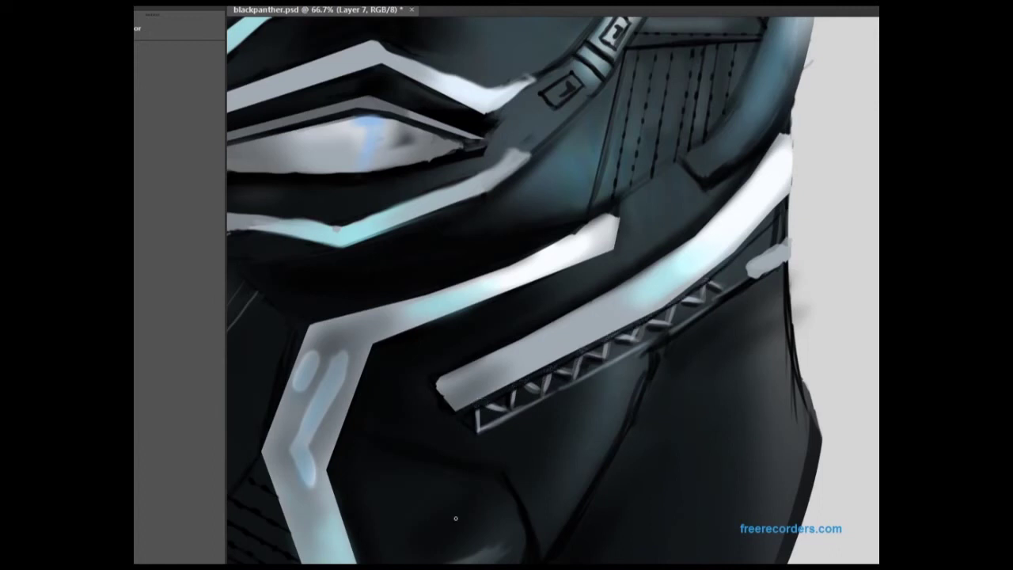
On Layer 1, further darken and define the zigzag triangles
left_click(774, 220, "ctrl")
left_click_drag(473, 427, 732, 272)
left_click_drag(767, 237, 585, 370)
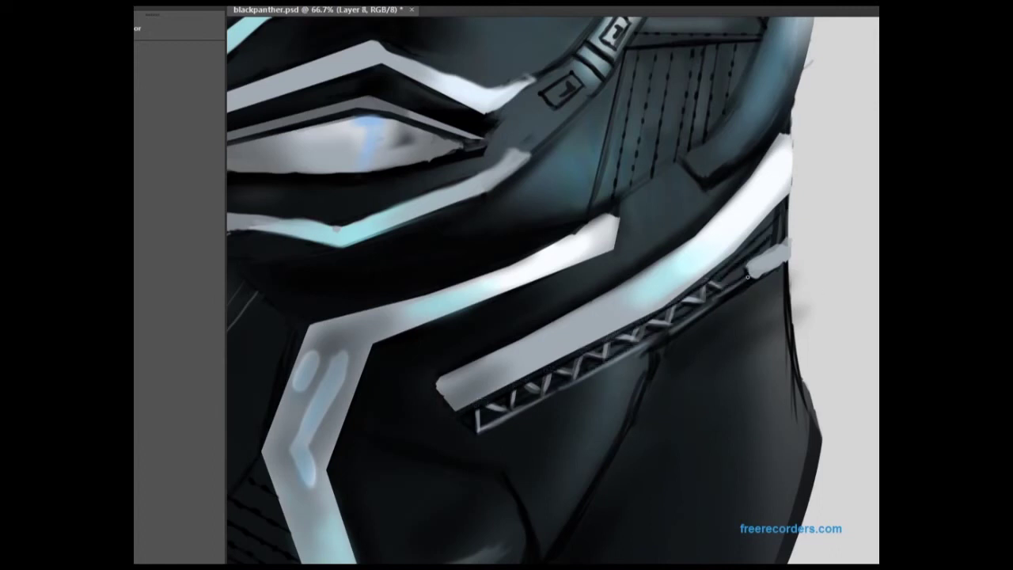
key("ctrl+0")
scroll(476, 267, "up", 2, "alt")
scroll(475, 266, "up", 2, "alt")
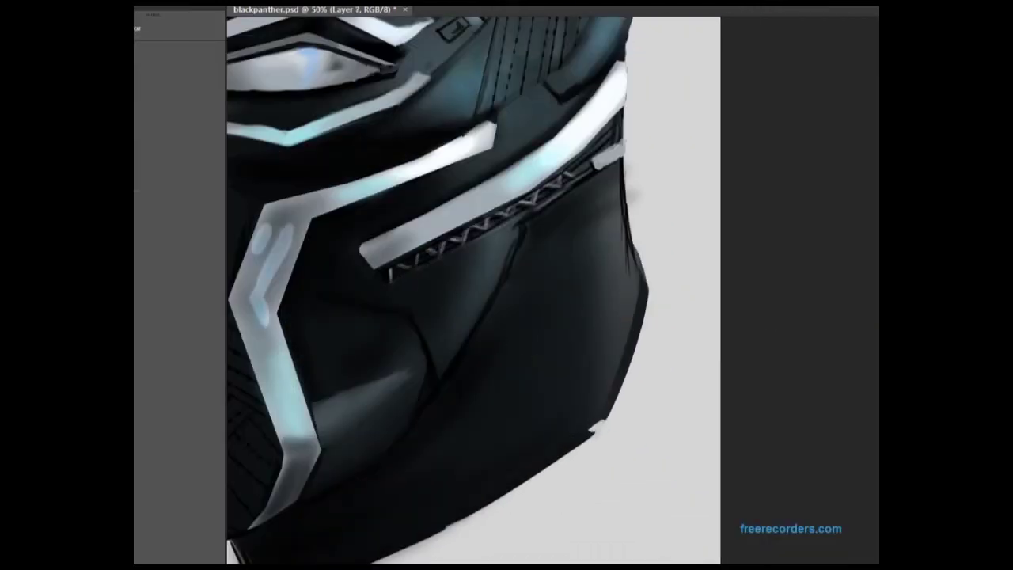
Zoom out to the whole helmet and select its layer from the canvas with the Move tool
key("ctrl+0")
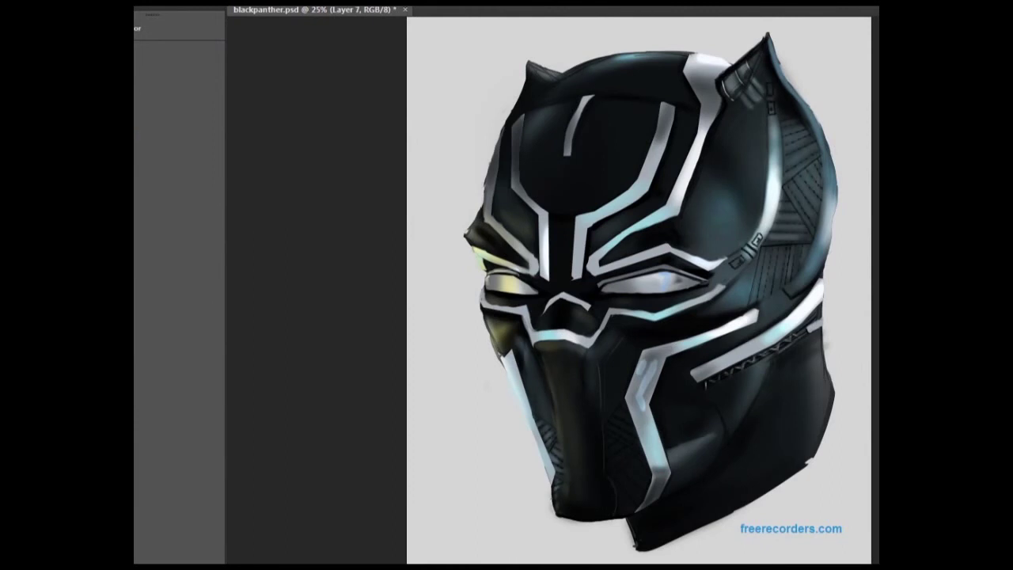
left_click(606, 392)
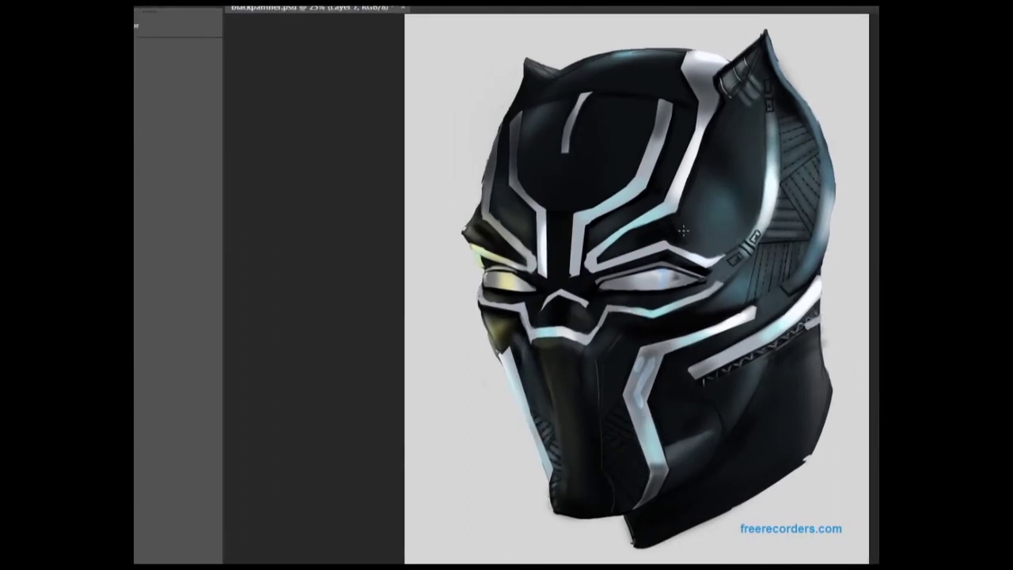
left_click(645, 357, "ctrl")
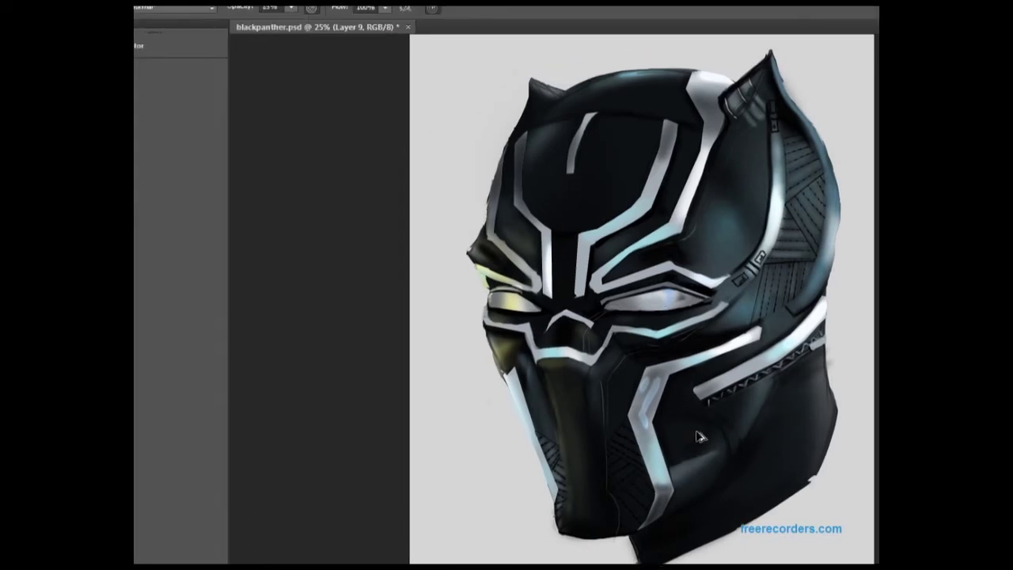
Switch between Layer 5 and Layer 9, ending zoomed in on Layer 5
left_click(691, 436, "ctrl")
scroll(726, 451, "up", 3)
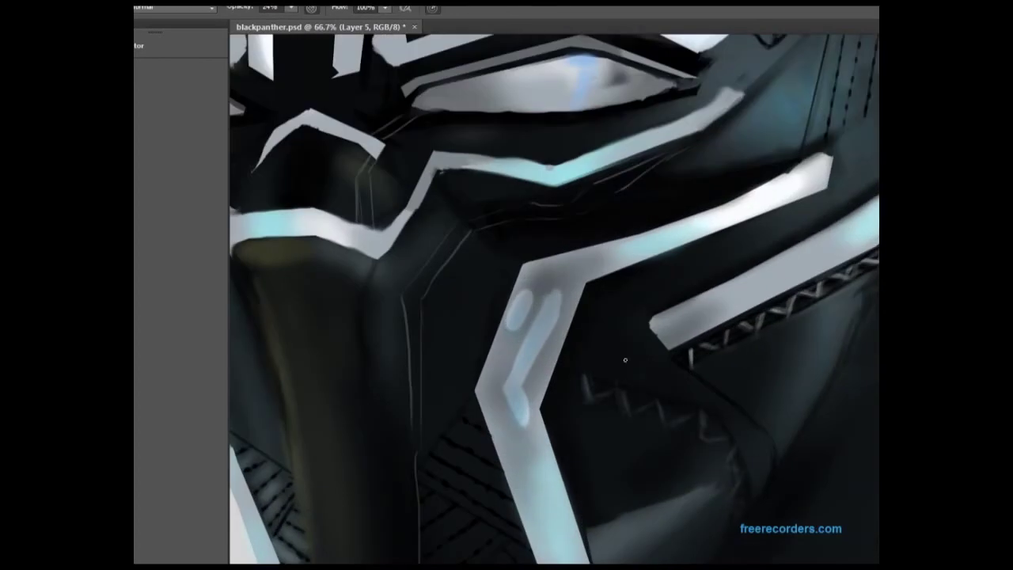
left_click(603, 429, "ctrl")
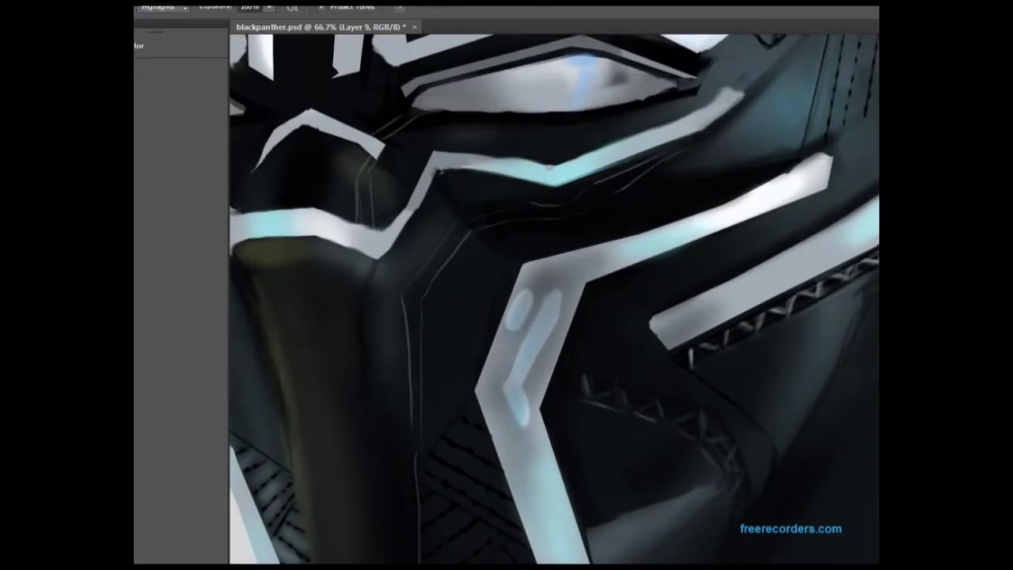
scroll(696, 467, "down", 4)
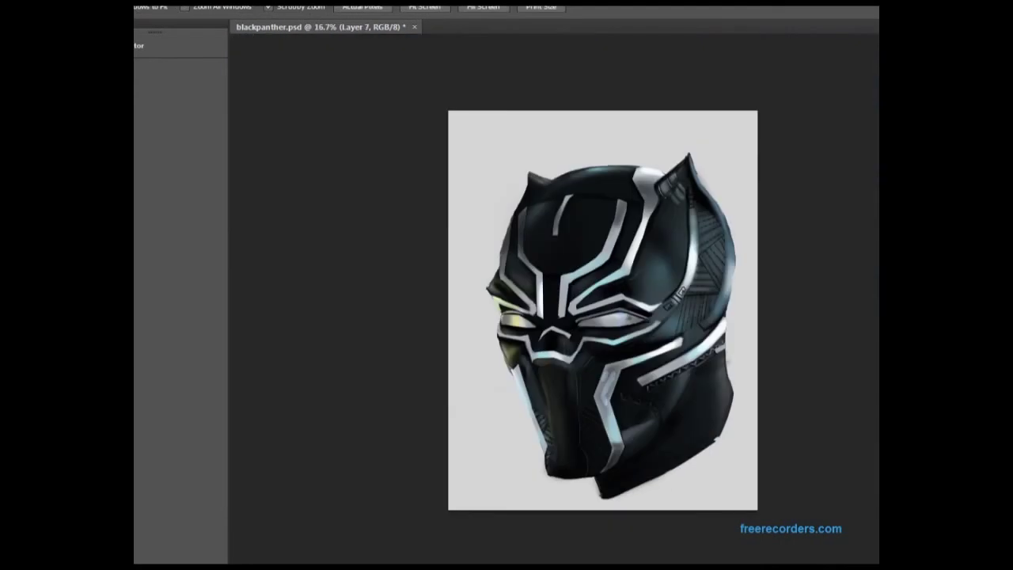
left_click(707, 353, "ctrl")
scroll(707, 353, "up", 1)
Erase at low opacity over the bright highlight band on the helmet's right side
key("e")
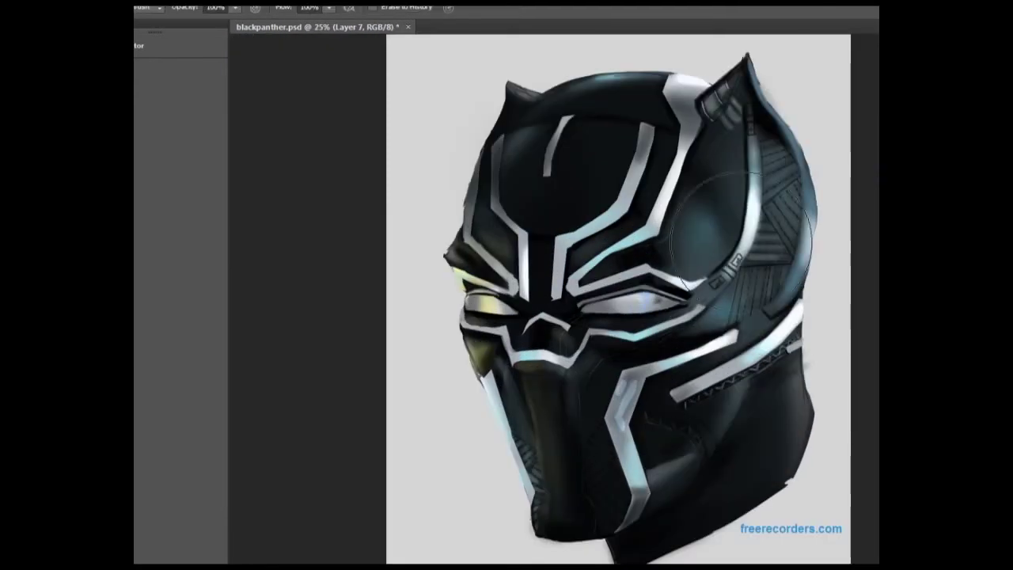
key("r")
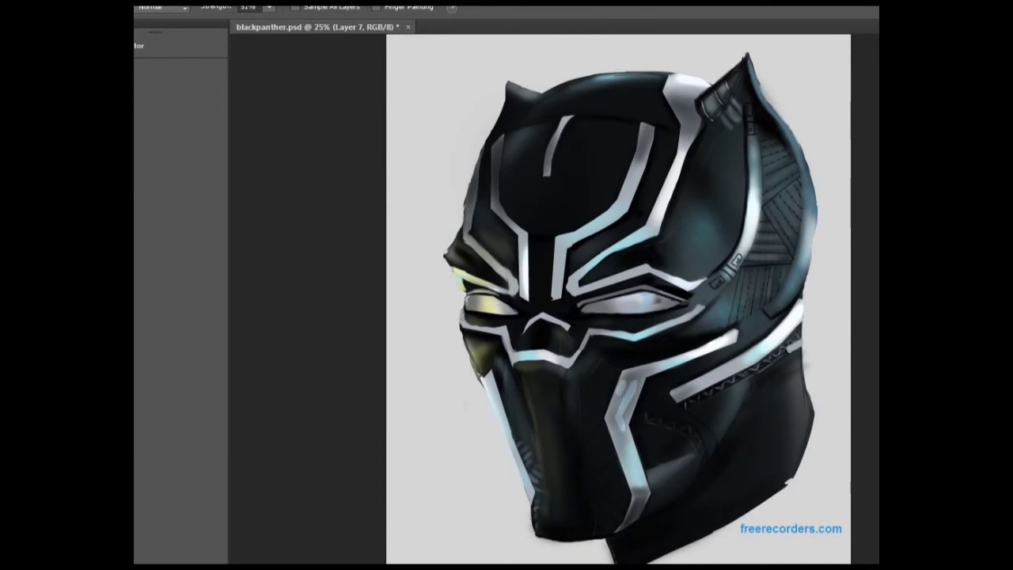
key("e")
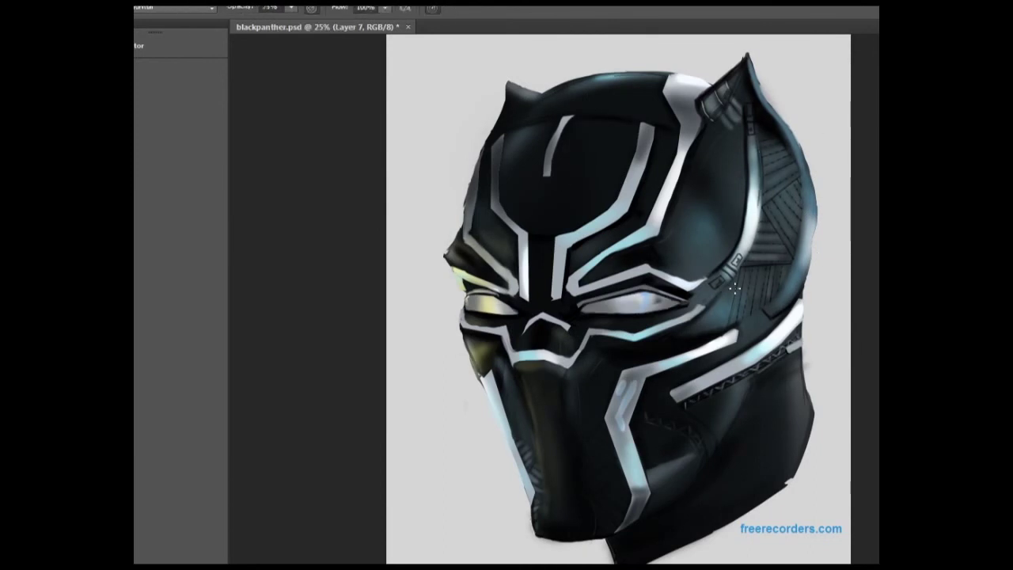
left_click_drag(734, 289, 747, 272)
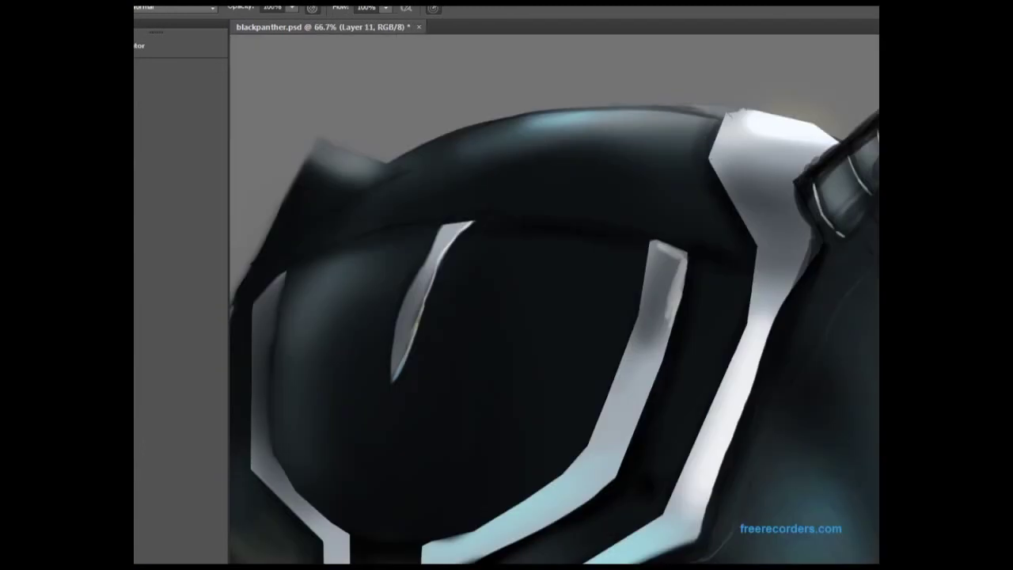
Switch to the Eyedropper, then back to the Brush tool
key("i")
key("b")
Scale up the faint diamond sketch lines with Free Transform, then transform a lassoed lower section
key("ctrl+t")
left_click_drag(553, 452, 515, 486)
key("Return")
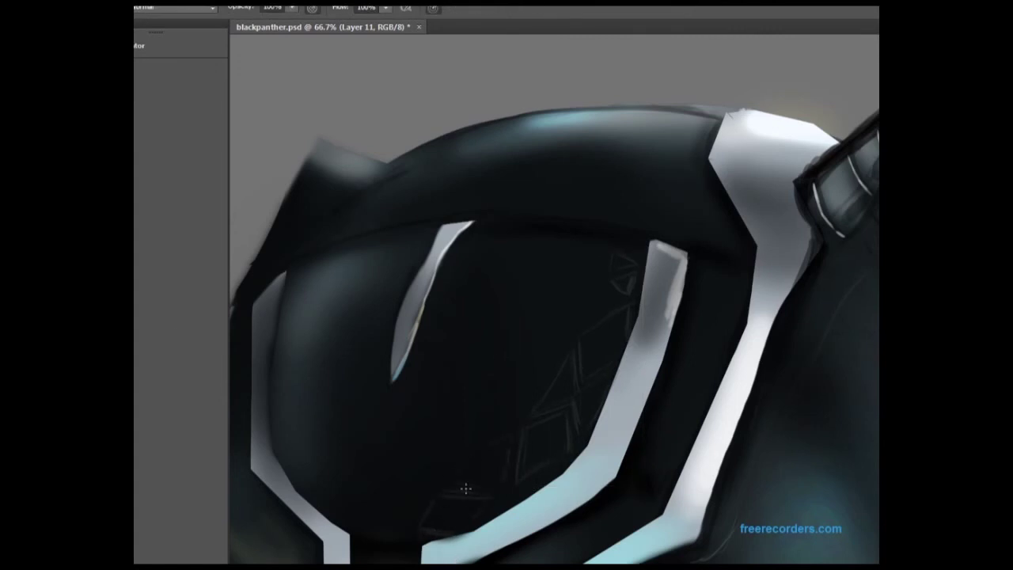
left_click_drag(447, 467, 522, 443)
key("ctrl+t")
key("Return")
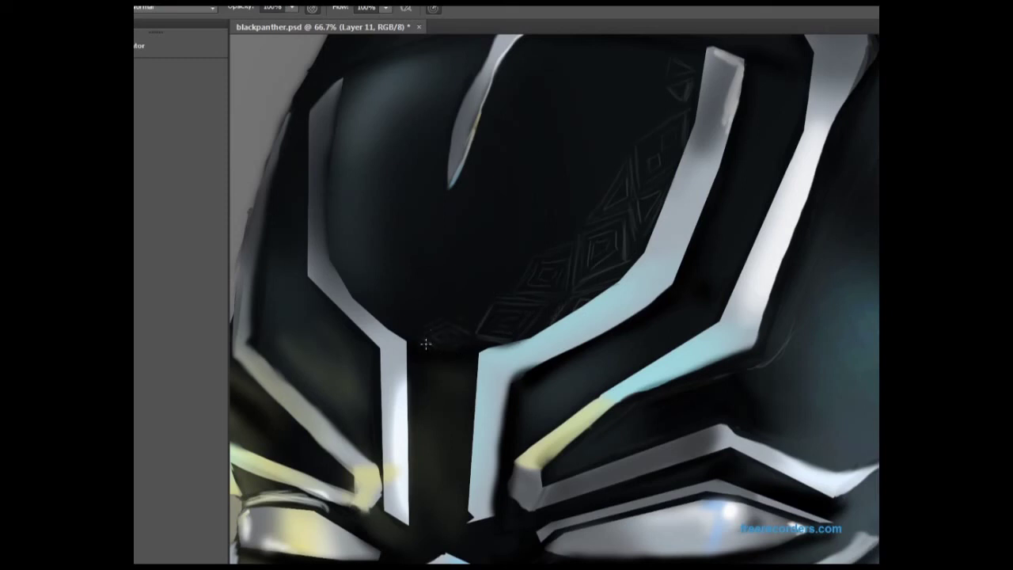
Copy the diamond pattern to a new layer and fit it over the left forehead panel
key("ctrl+j")
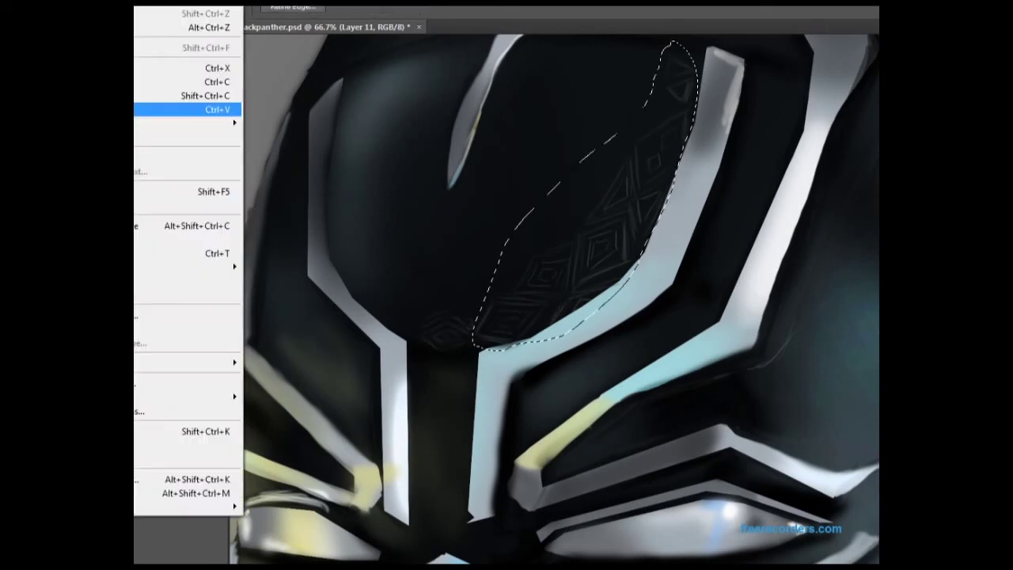
key("ctrl+t")
left_click(285, 330)
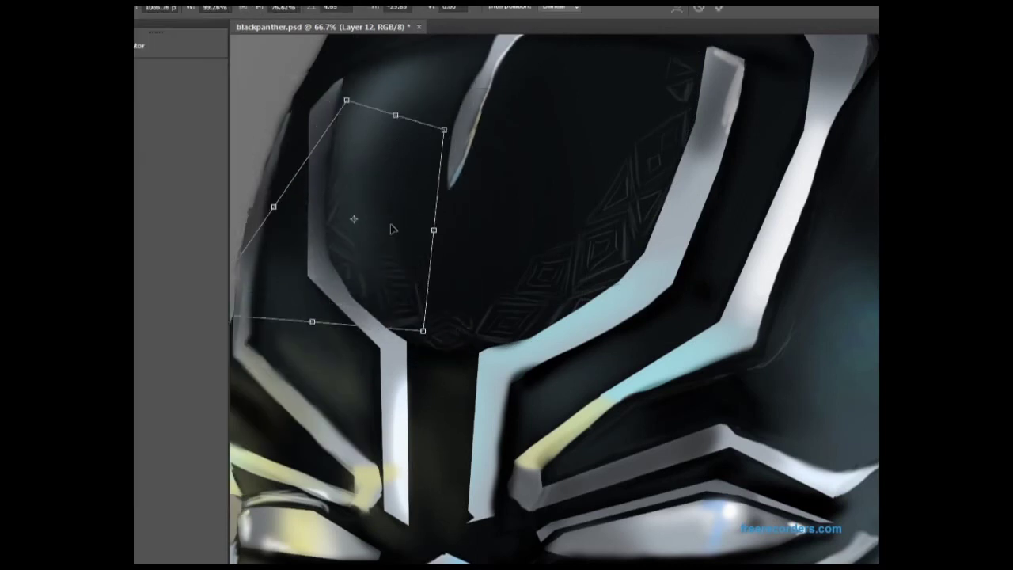
left_click_drag(391, 226, 383, 246)
key("ctrl+z")
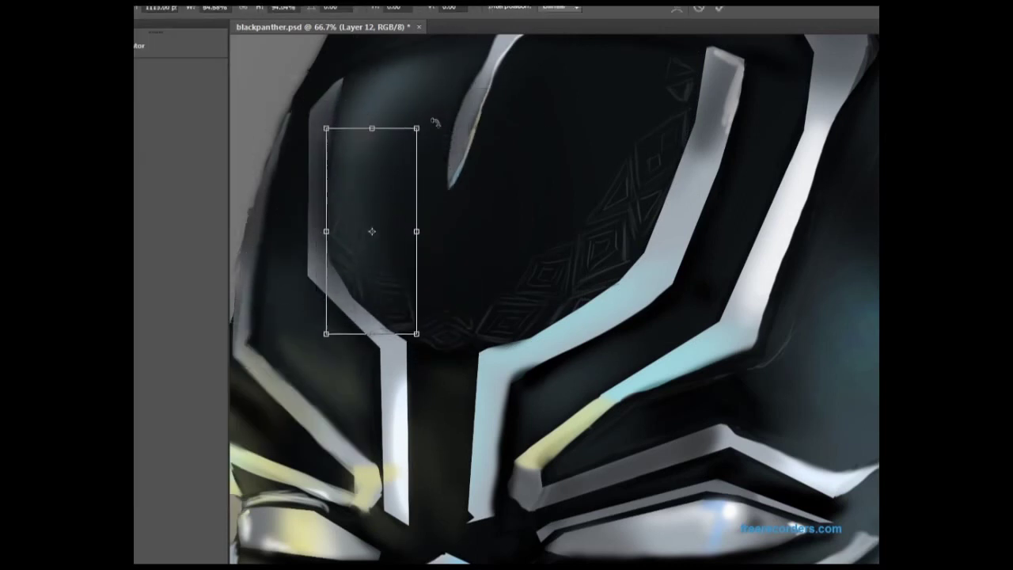
left_click_drag(429, 124, 435, 121)
left_click(719, 8)
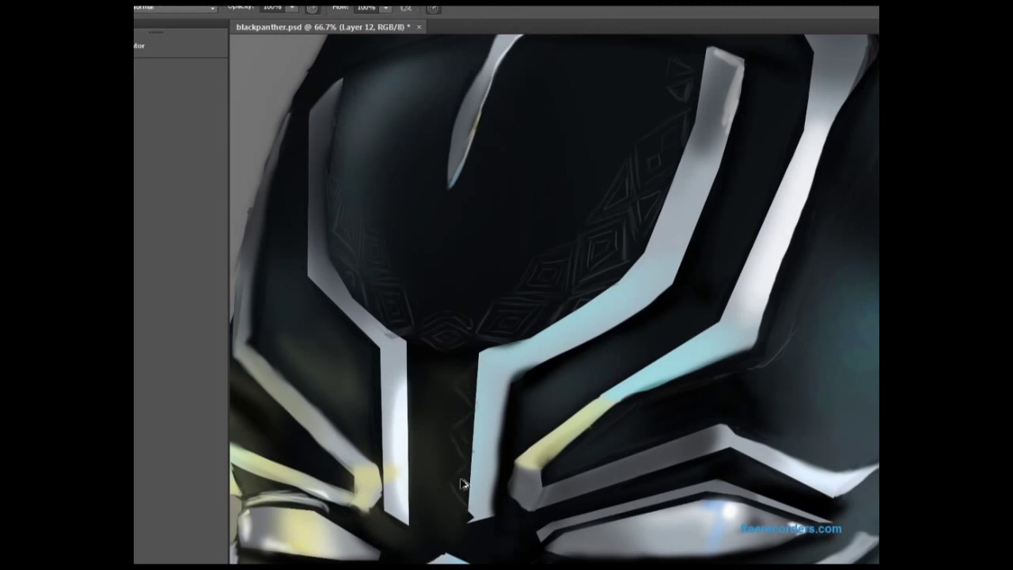
Copy the diamond pattern onto a new layer and move it into the central nose strip
left_click_drag(458, 498, 458, 437)
left_click(484, 506)
key("ctrl+j")
left_click_drag(443, 443, 435, 411)
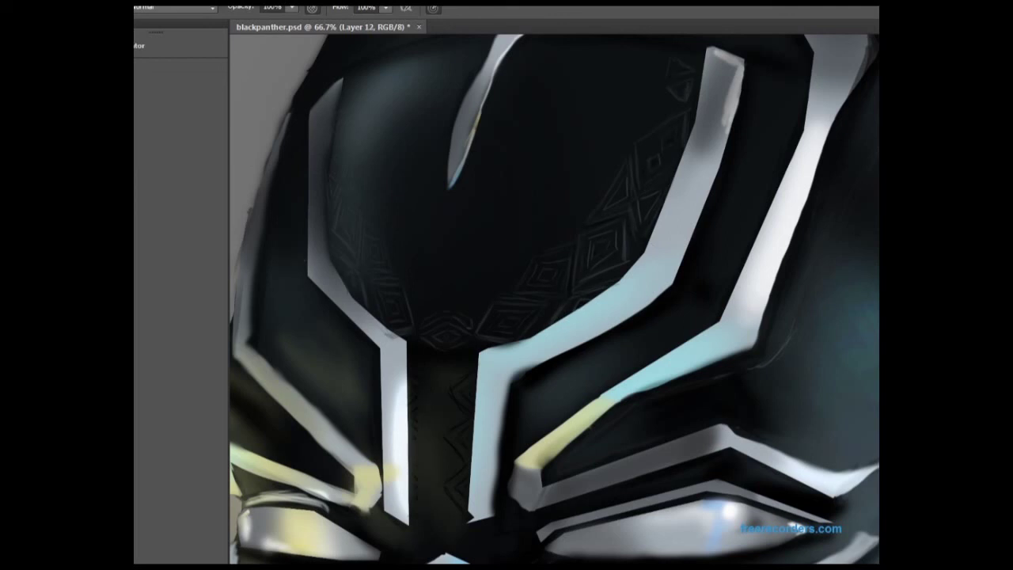
Smooth the jagged edge of the forehead stripe with the Brush and Eraser
key("ctrl+minus")
key("ctrl+minus")
key("ctrl+minus")
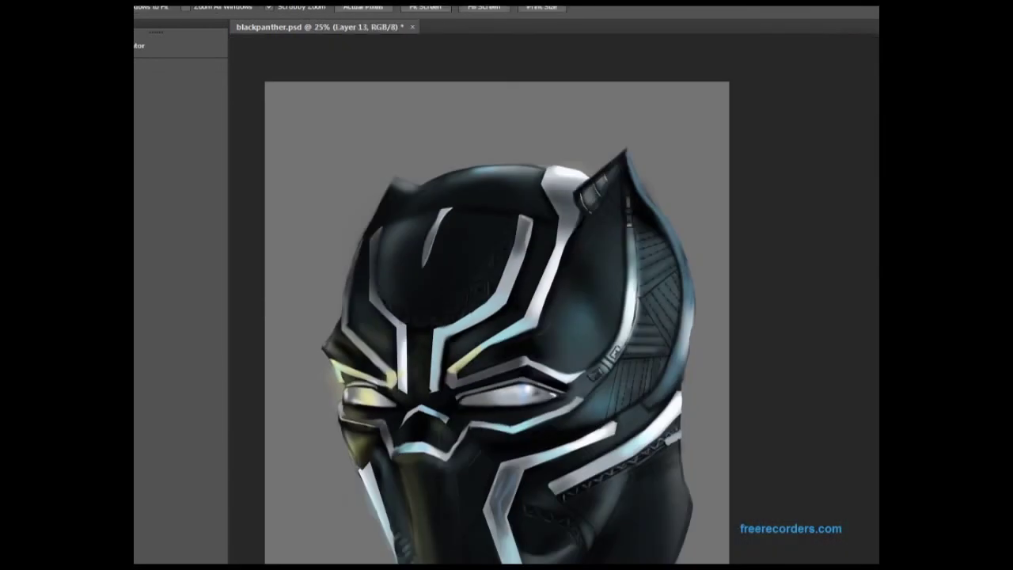
left_click_drag(496, 263, 525, 150)
key("b")
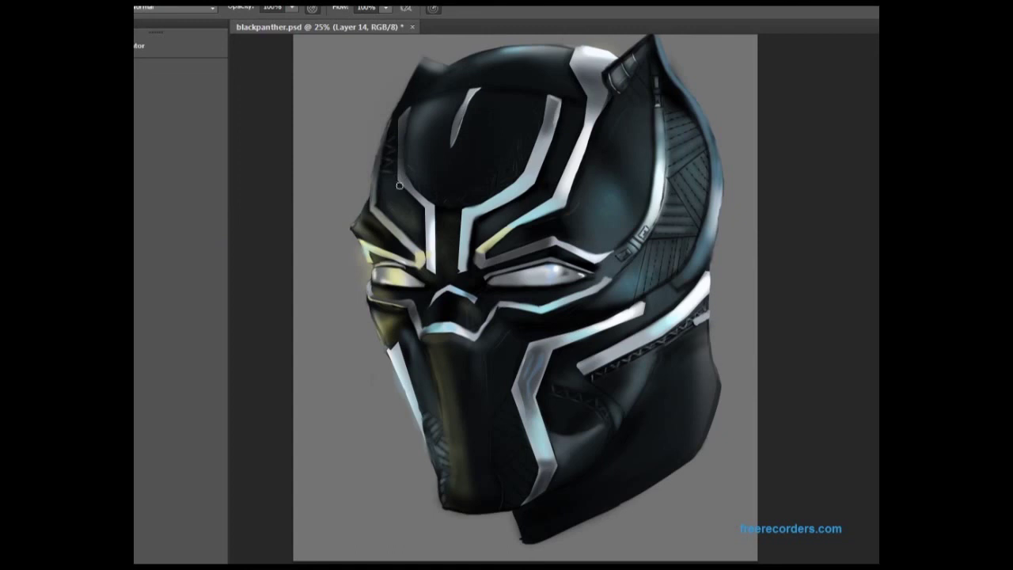
left_click(577, 143)
left_click_drag(552, 210, 571, 120)
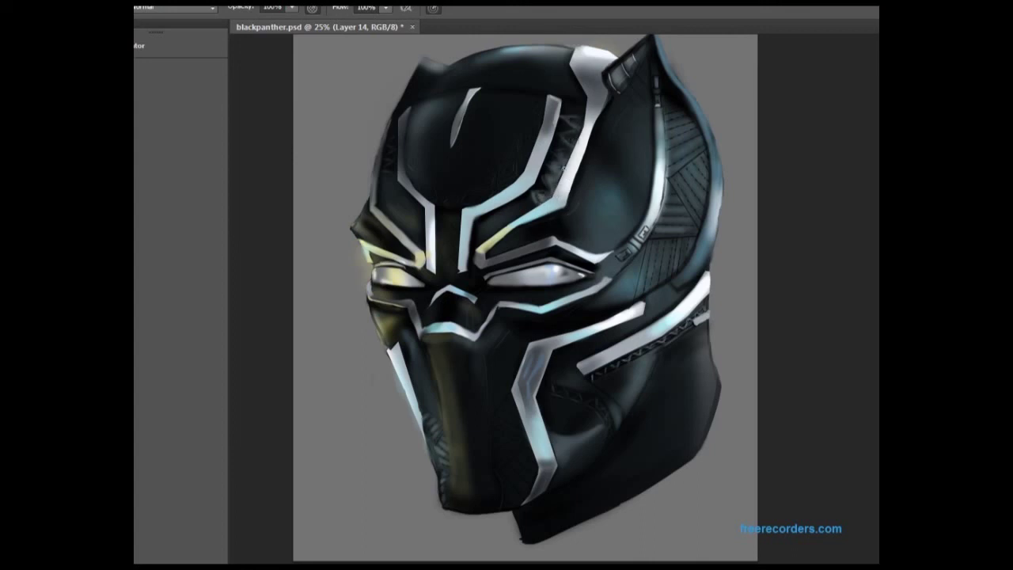
key("e")
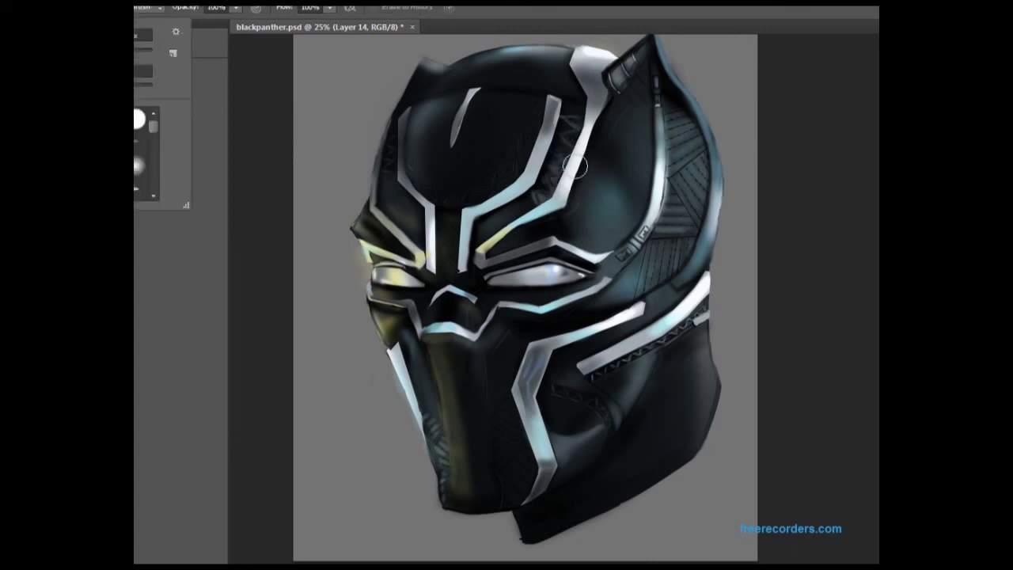
key("b")
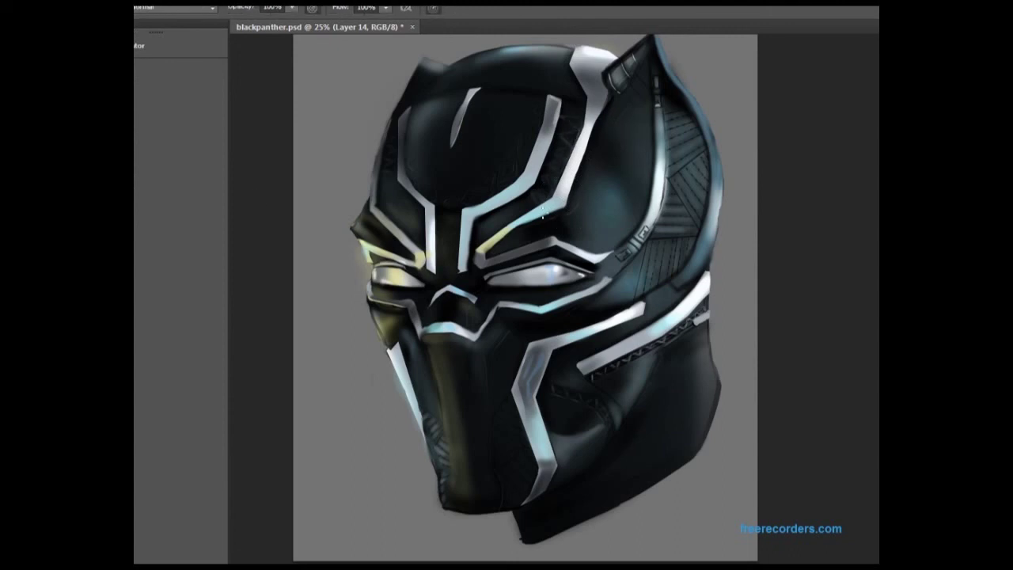
Shade the mask with Dodge/Burn, lasso the neck area, then clear the selections
left_click_drag(602, 222, 502, 202)
key("o")
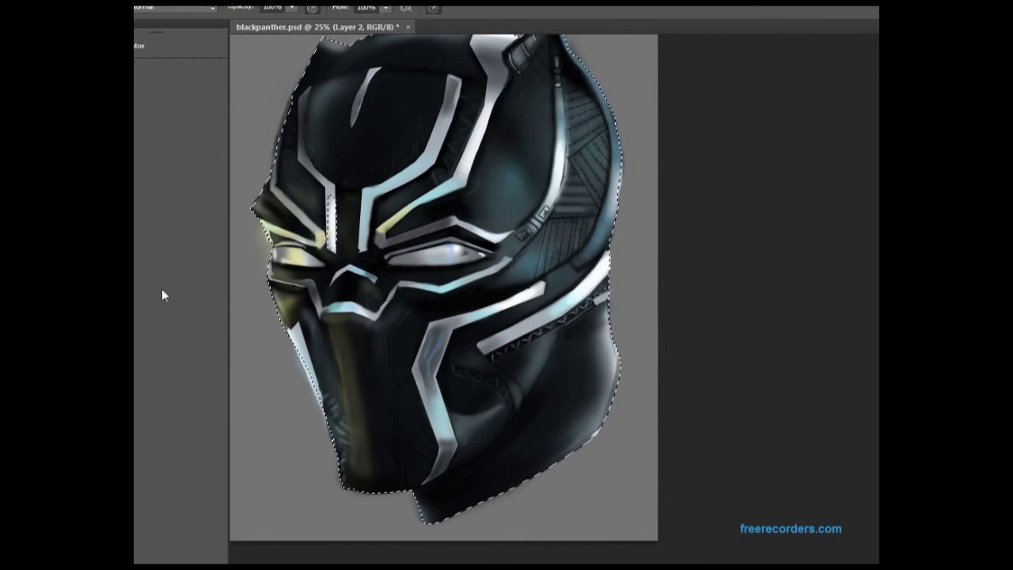
key("ctrl+d")
key("b")
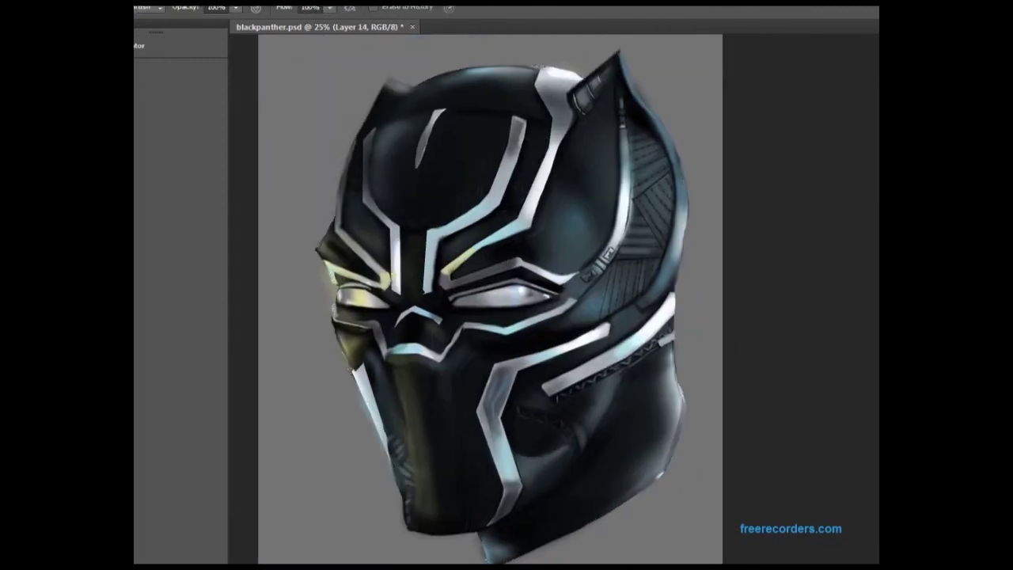
key("h")
key("l")
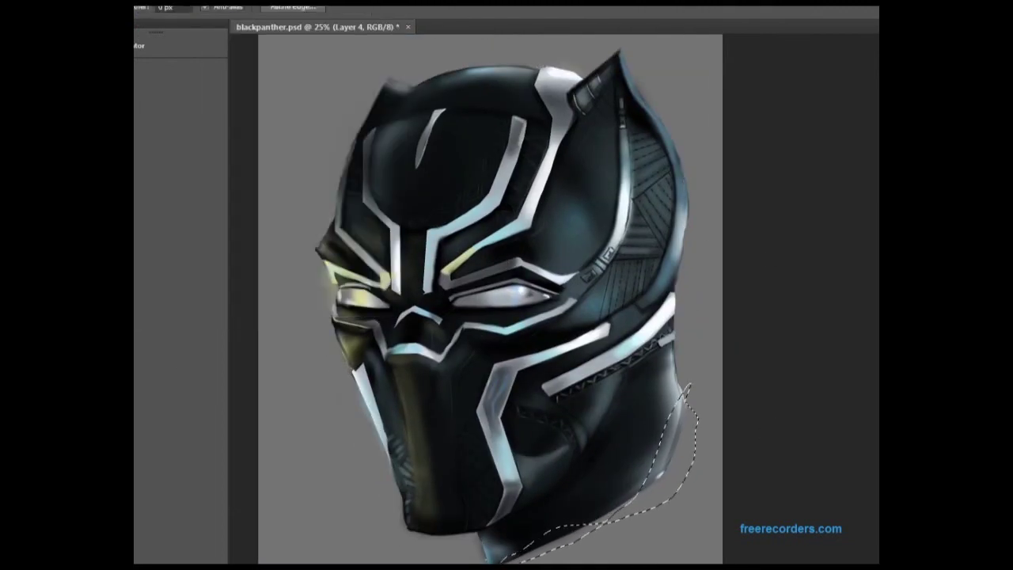
key("ctrl+d")
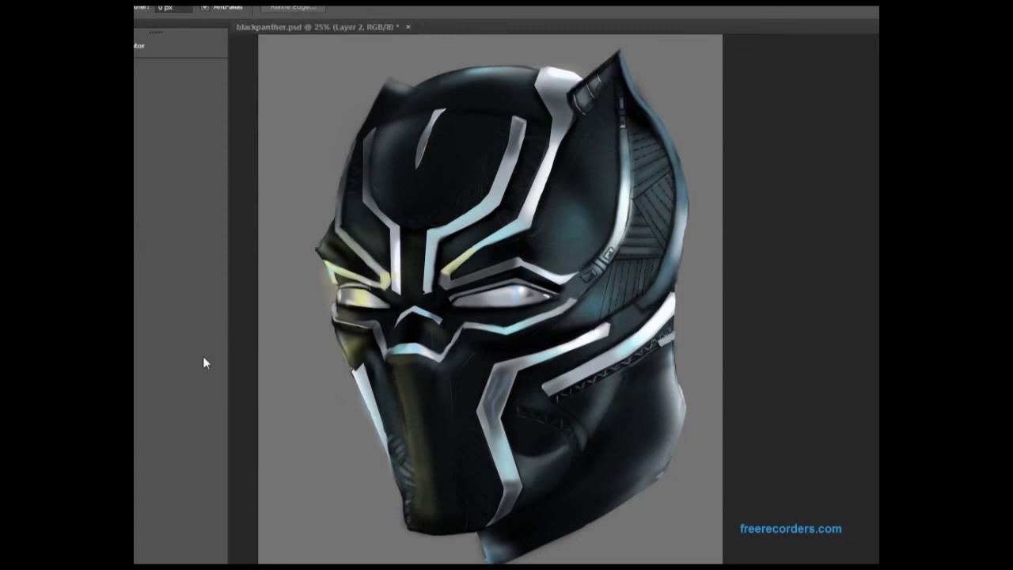